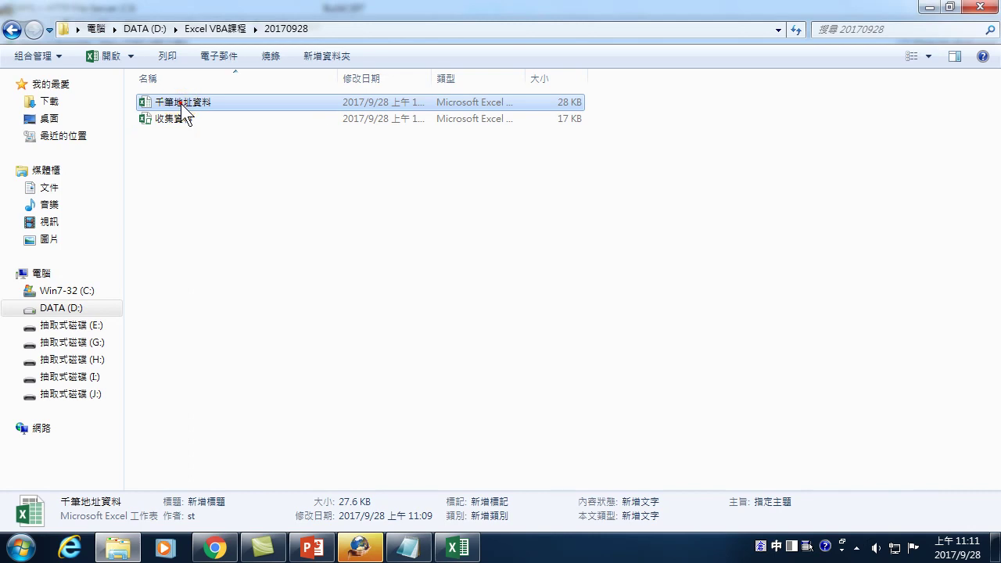
Open the 千筆地址資料 address workbook from the 20170928 folder in Excel
double_click(181, 103)
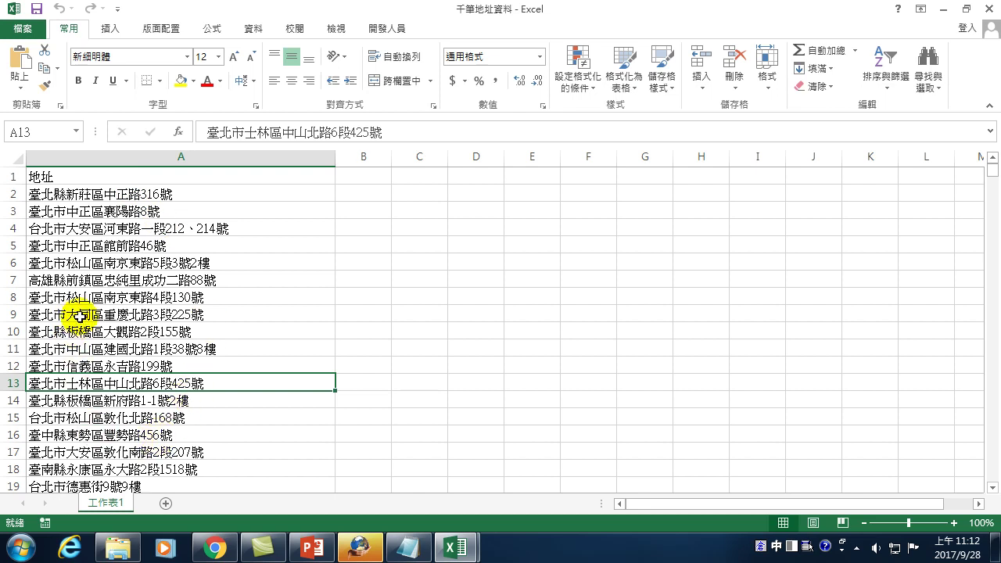
click(68, 193)
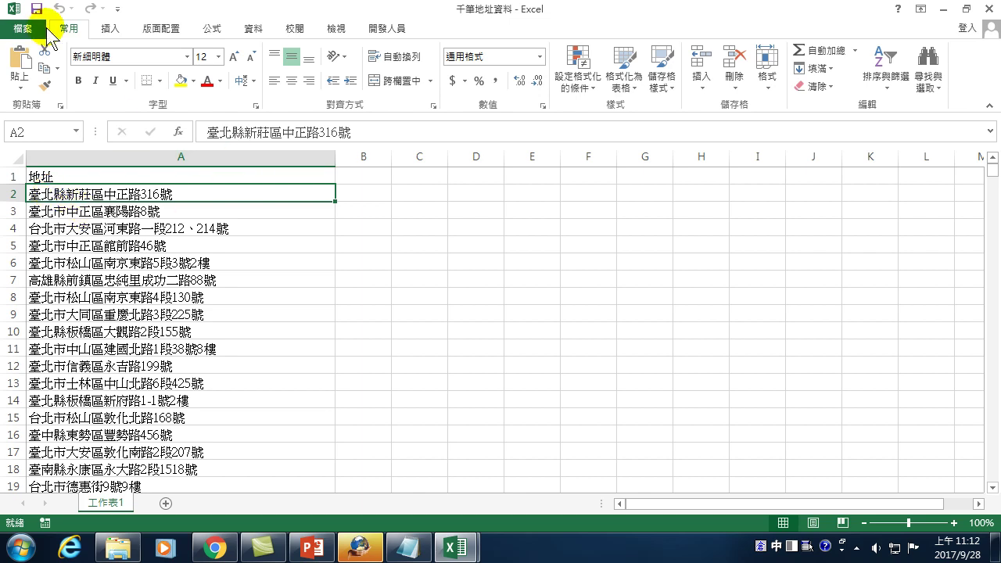
click(24, 33)
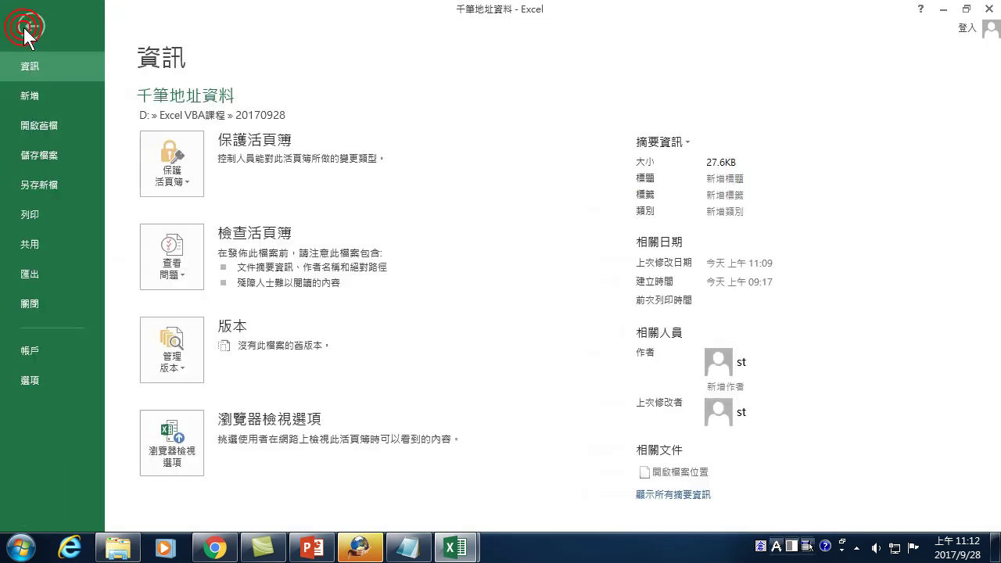
click(31, 32)
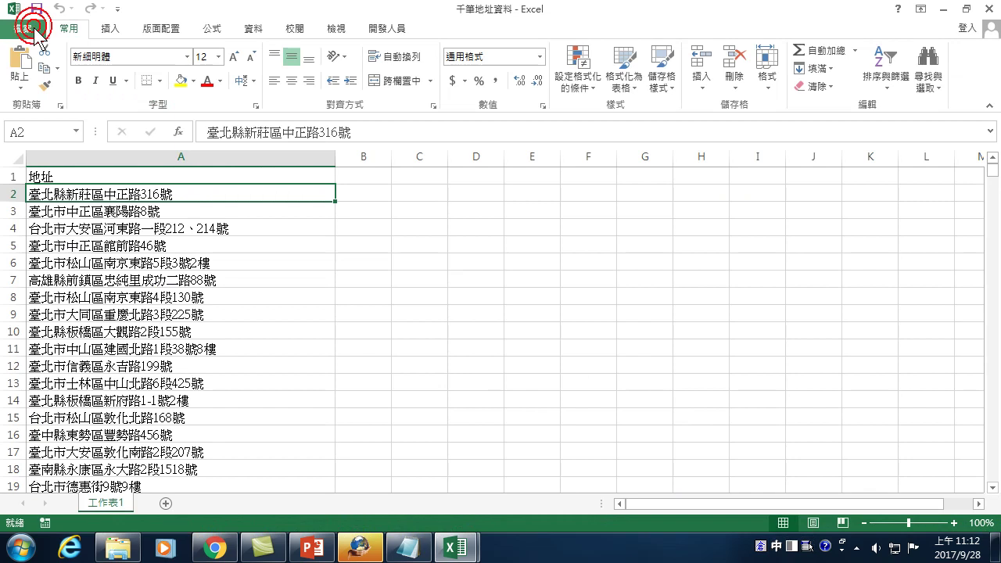
In Find and Replace, set Find what to 臺北縣 and Replace with to 新北市
click(929, 76)
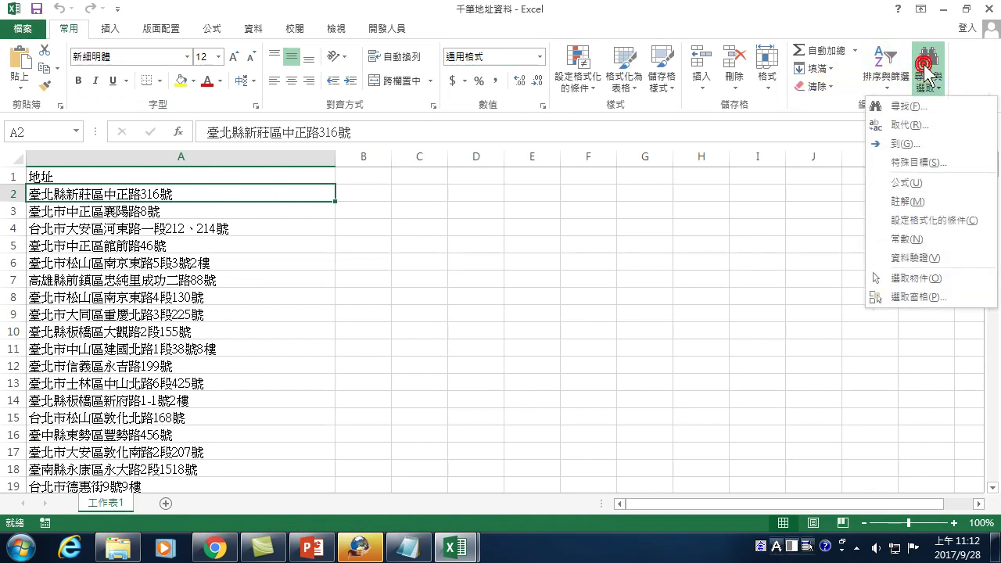
click(908, 126)
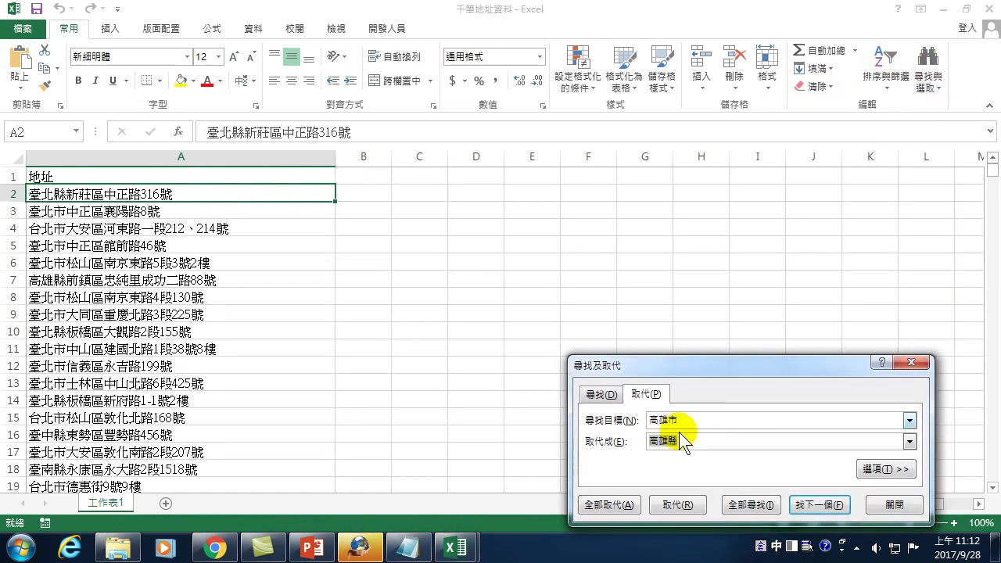
drag(715, 366, 658, 212)
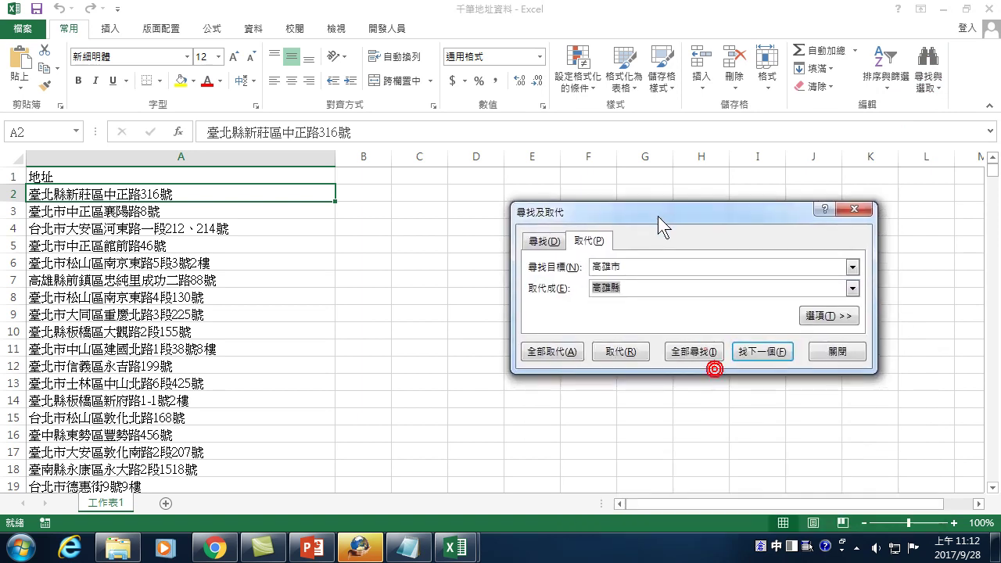
double_click(630, 266)
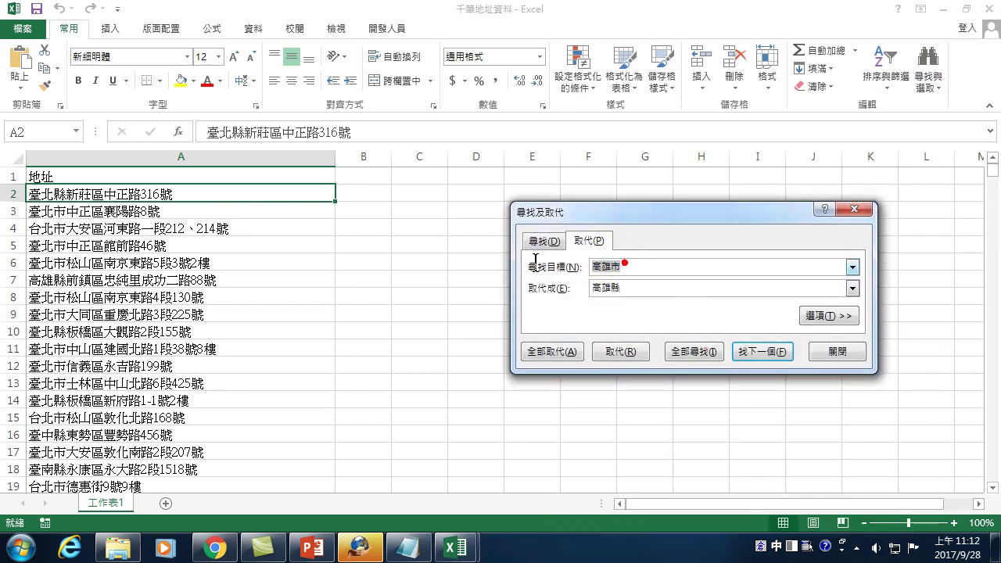
text(臺)
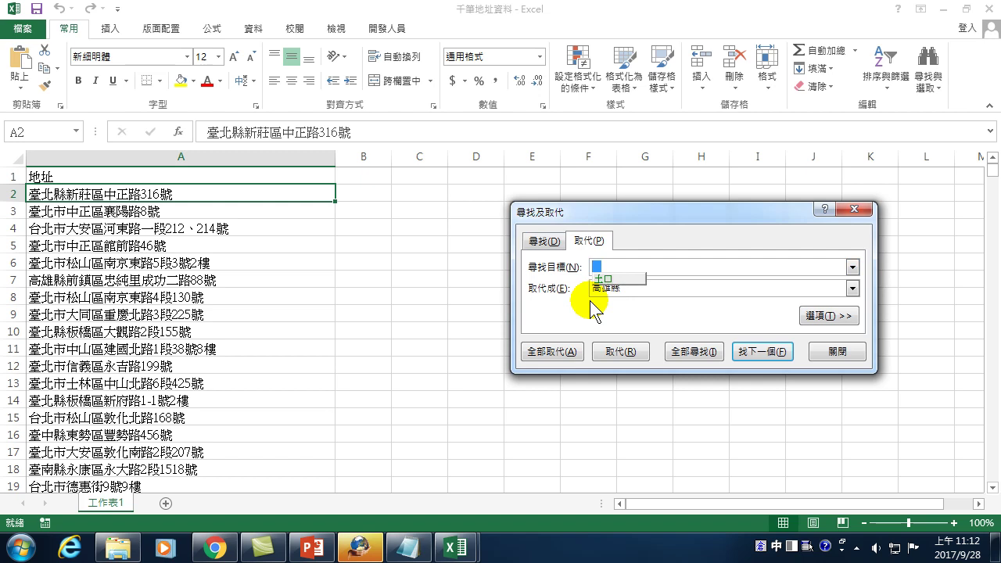
text(北)
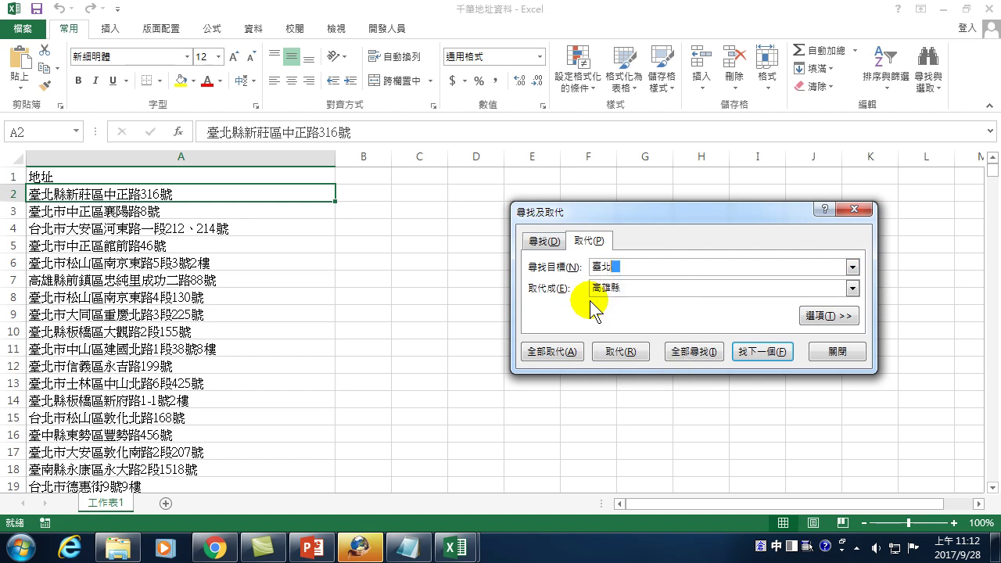
text(縣)
key(Tab)
text(新北市)
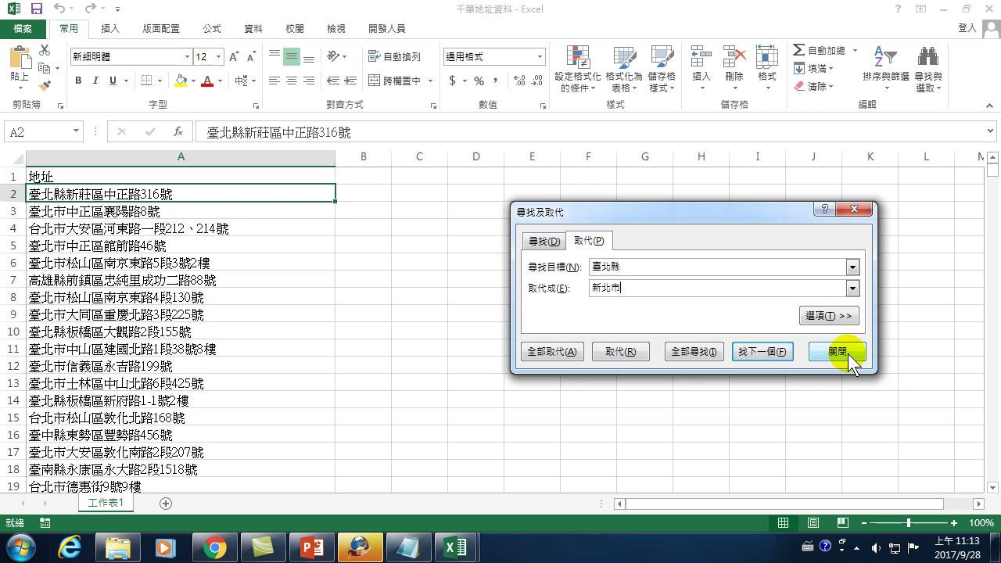
Replace all 臺北縣 with 新北市 and clear the Find what field
click(554, 356)
key(Return)
click(632, 266)
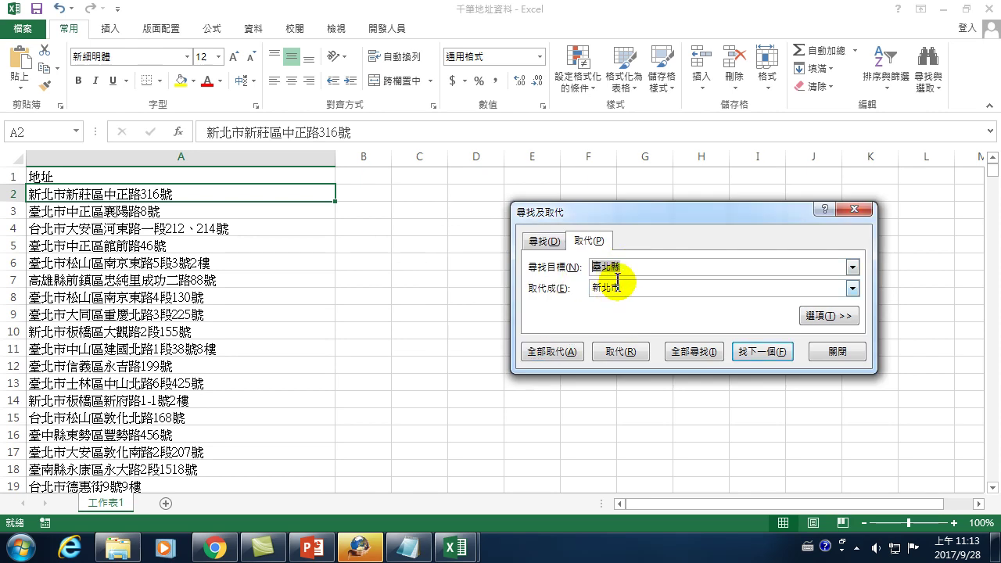
text(u/)
key(BackSpace)
key(BackSpace)
Replace all 臺南縣 with 臺南市, then close Find and Replace
key(ctrl+space)
text(臺)
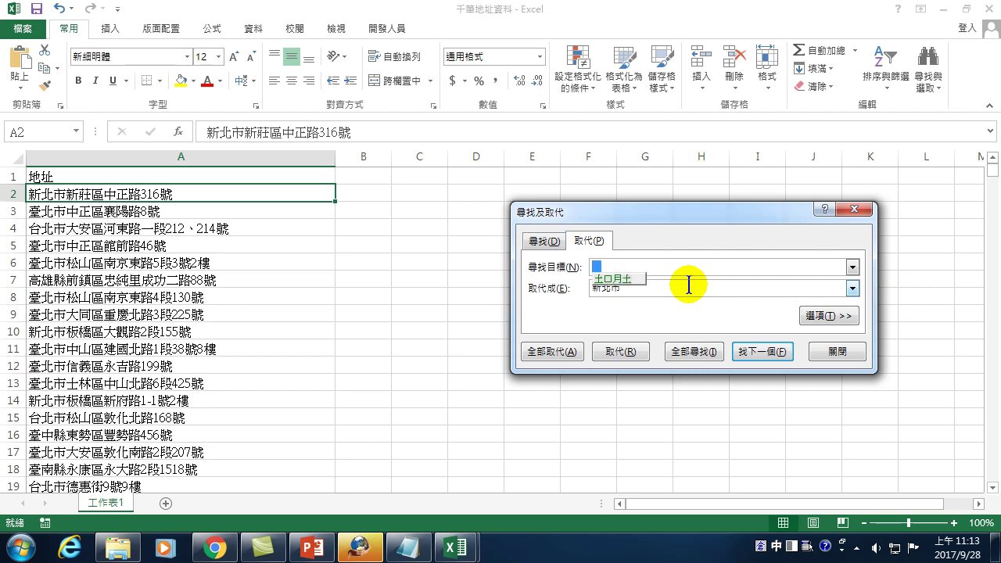
text(南縣)
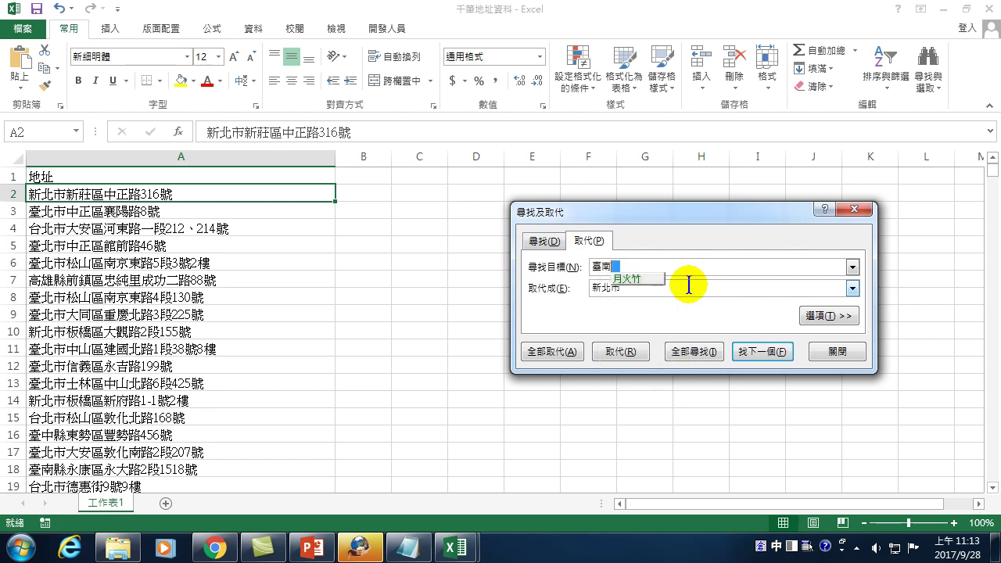
key(Tab)
text(臺)
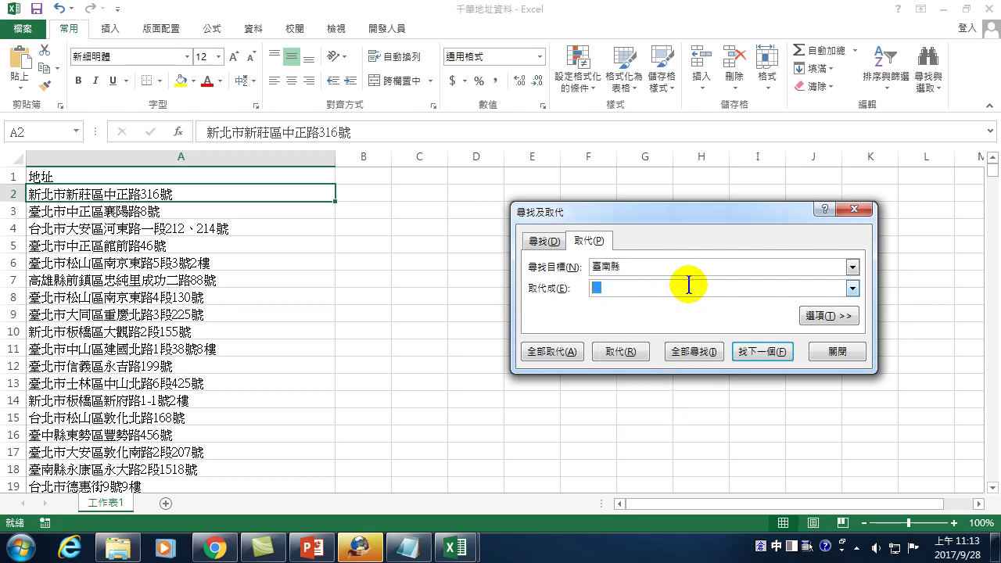
text(南市)
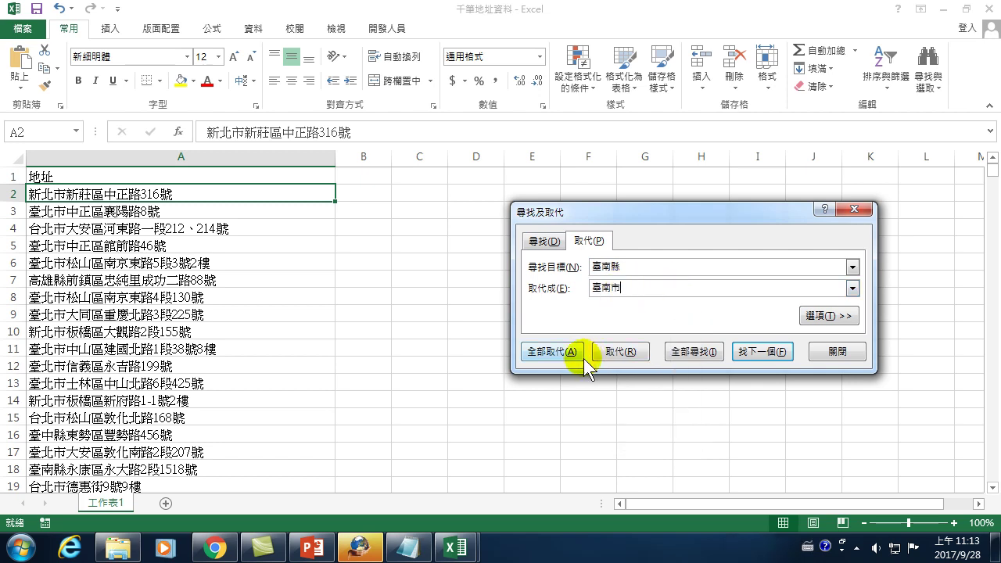
click(552, 352)
click(468, 316)
double_click(626, 266)
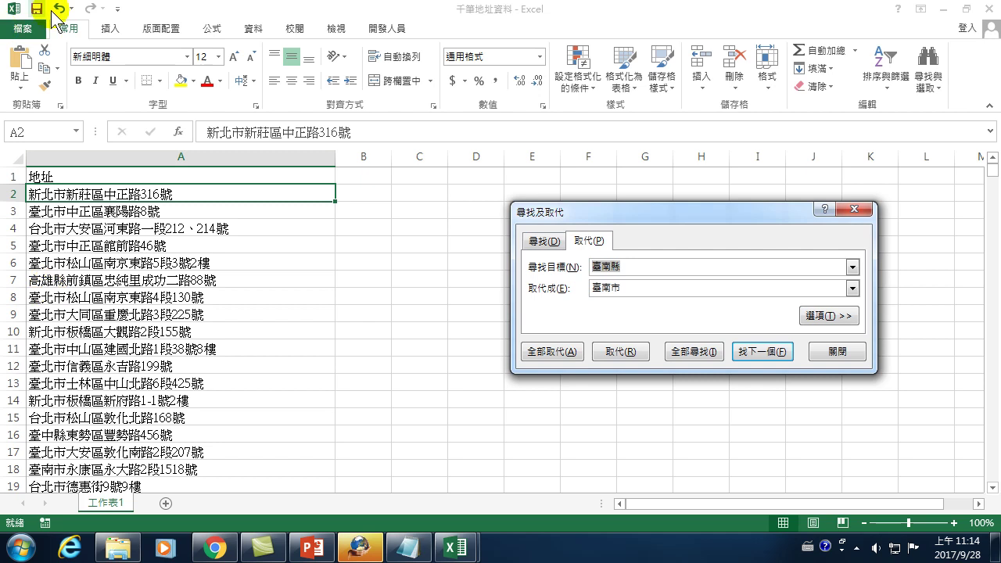
click(838, 352)
Close the workbook without saving and reopen the original 千筆地址資料 from the 20170928 folder
key(ctrl+w)
click(492, 294)
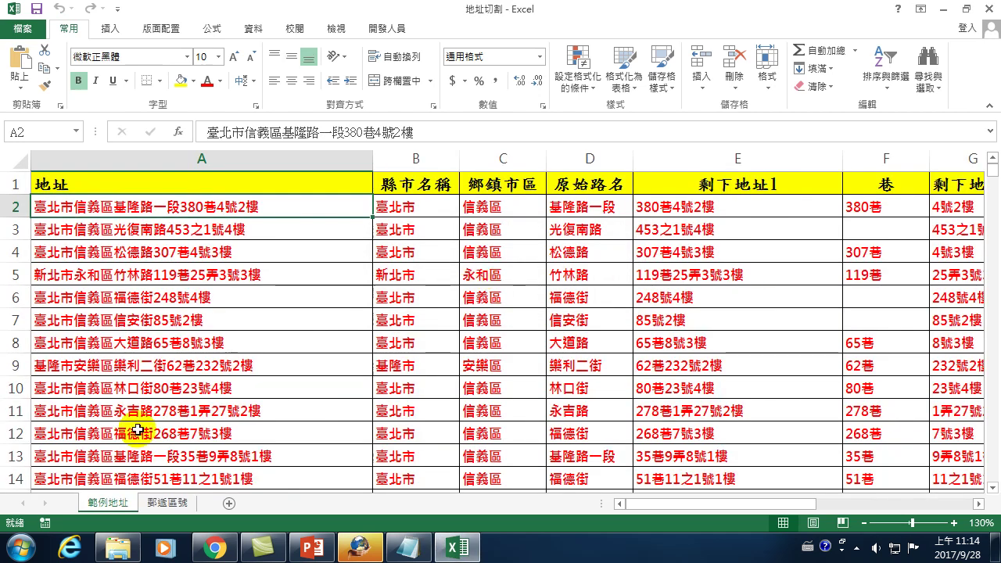
click(117, 547)
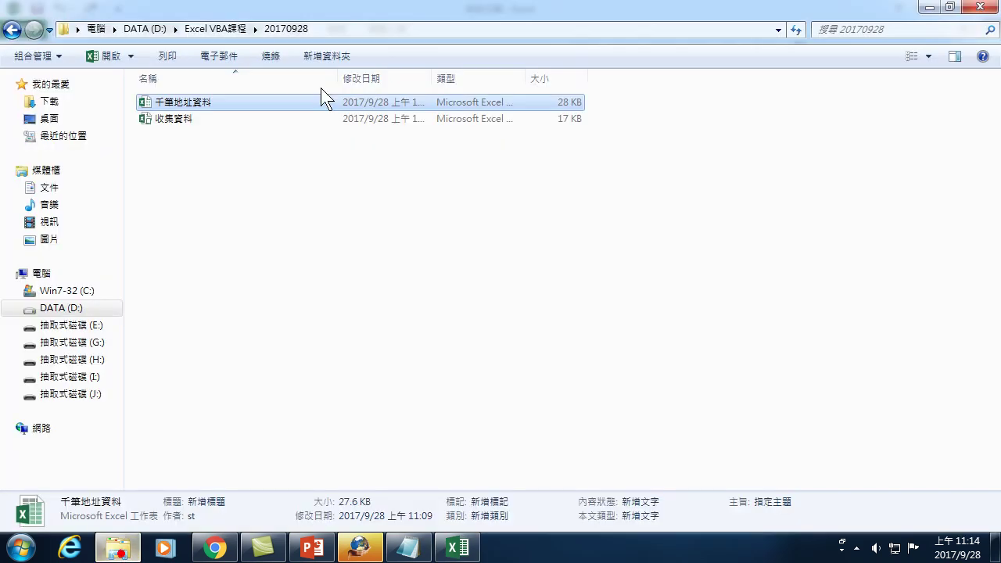
double_click(168, 102)
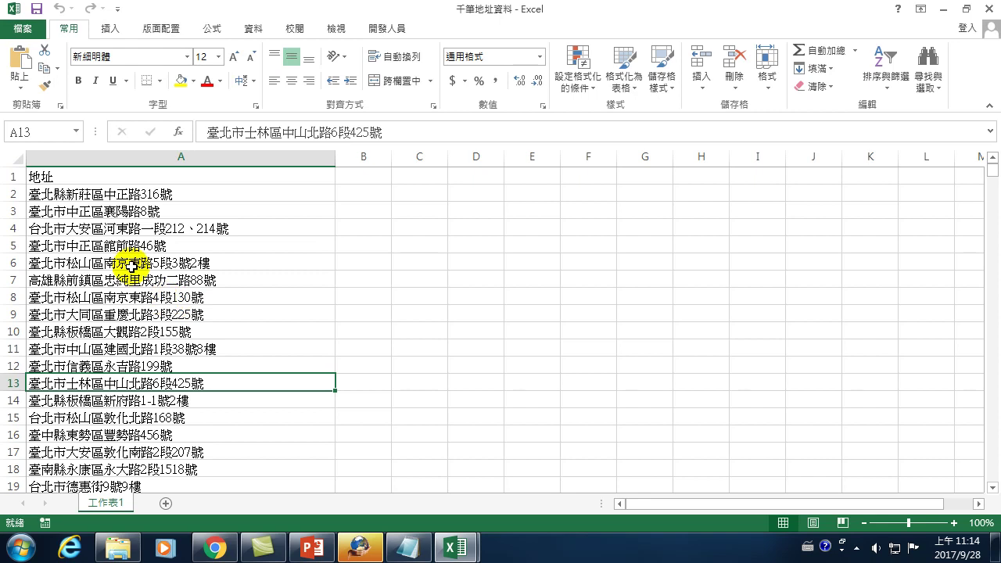
On the Developer tab, turn on Use Relative References and start Record Macro
click(388, 28)
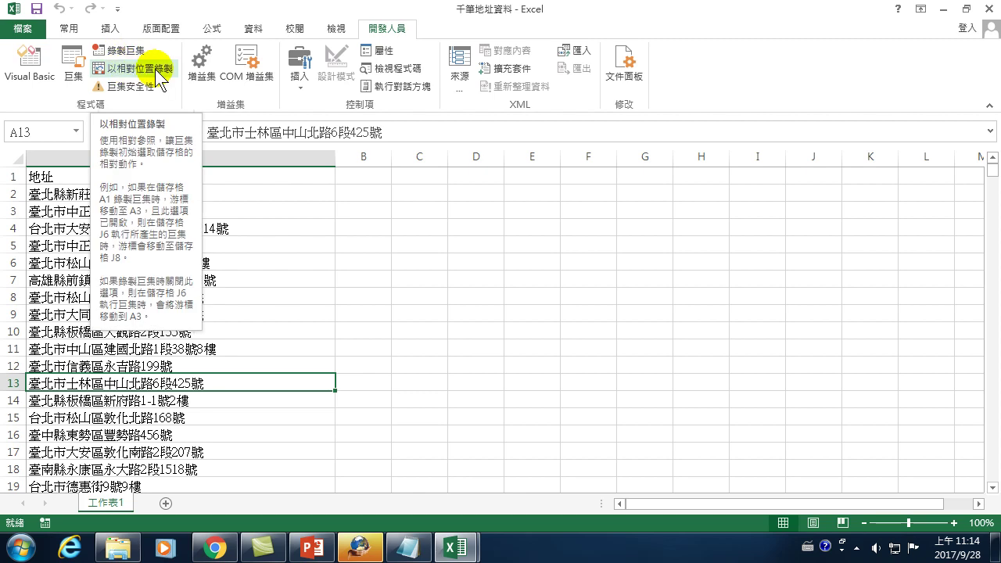
click(157, 70)
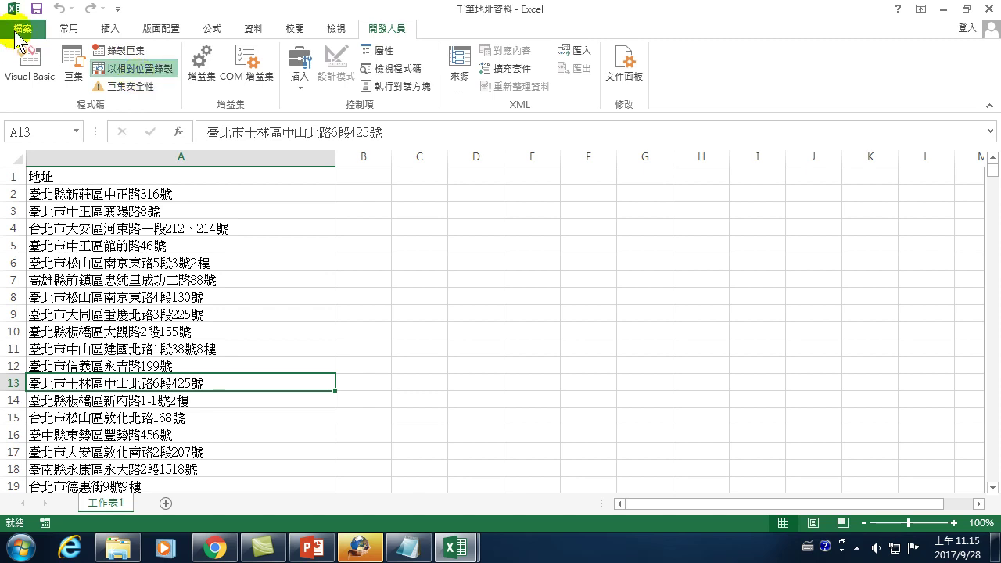
click(121, 52)
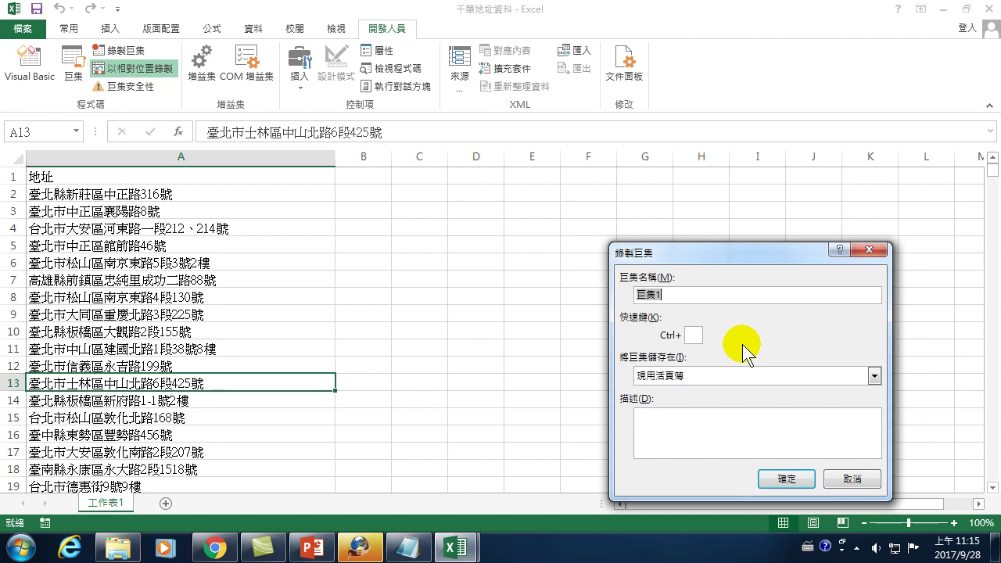
Name the macro 縣市轉換, stored in this workbook, and start recording
key(BackSpace)
key(ctrl+space)
text(bfvf)
key(space)
text(ylb)
key(space)
text(1jjjii)
text(換)
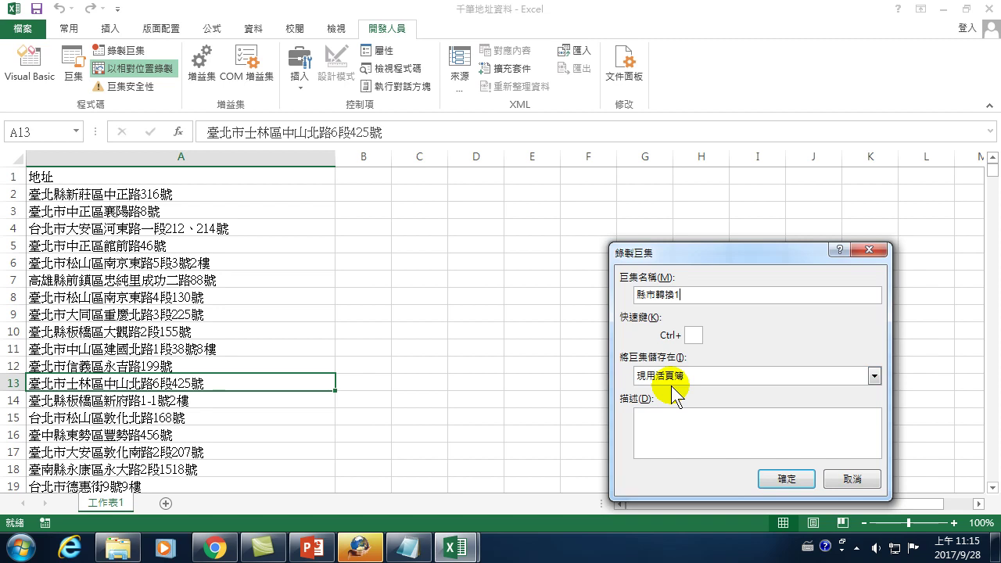
click(784, 476)
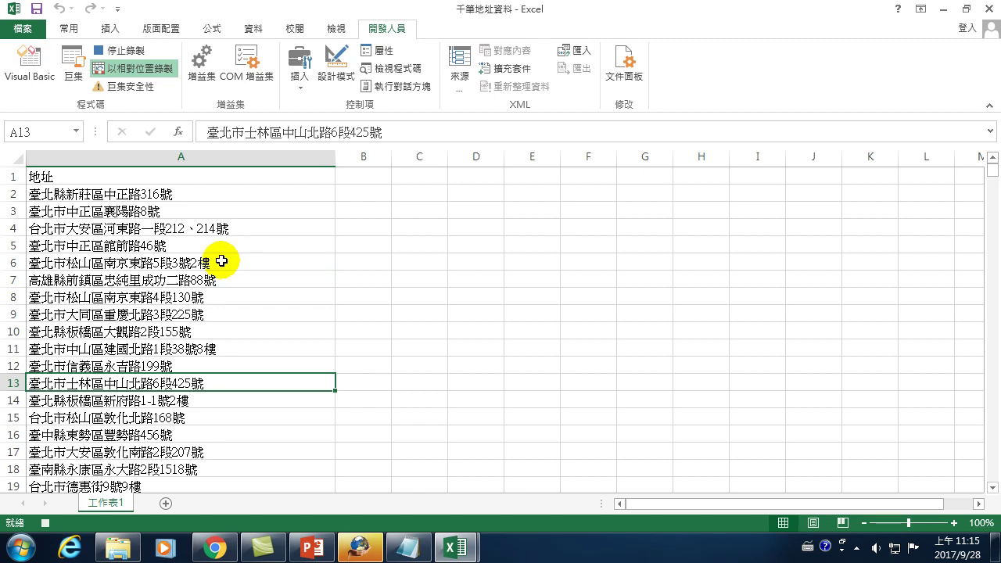
Open Find and Replace from the Home tab and set Find what to 臺北縣
click(69, 28)
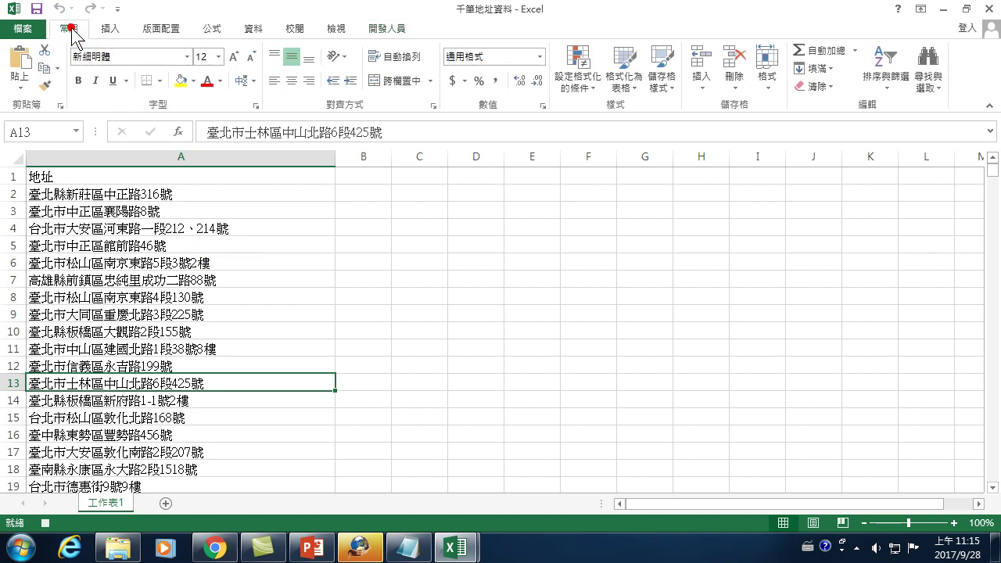
click(926, 61)
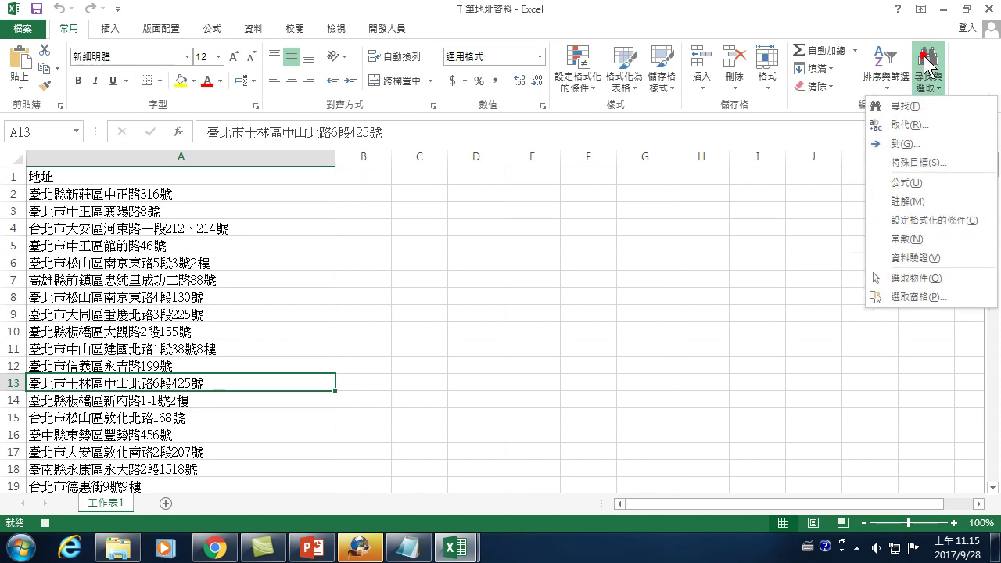
click(907, 124)
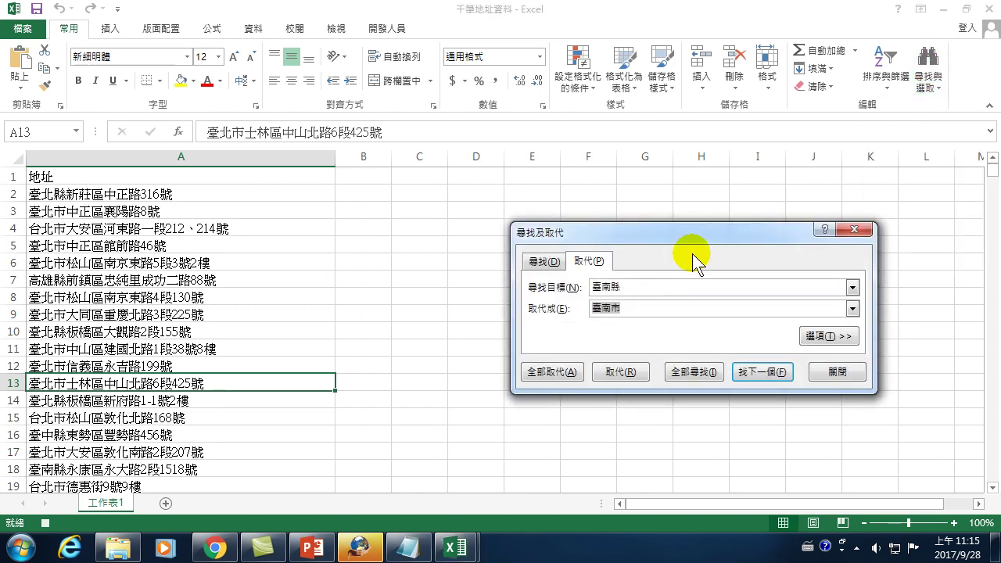
double_click(633, 288)
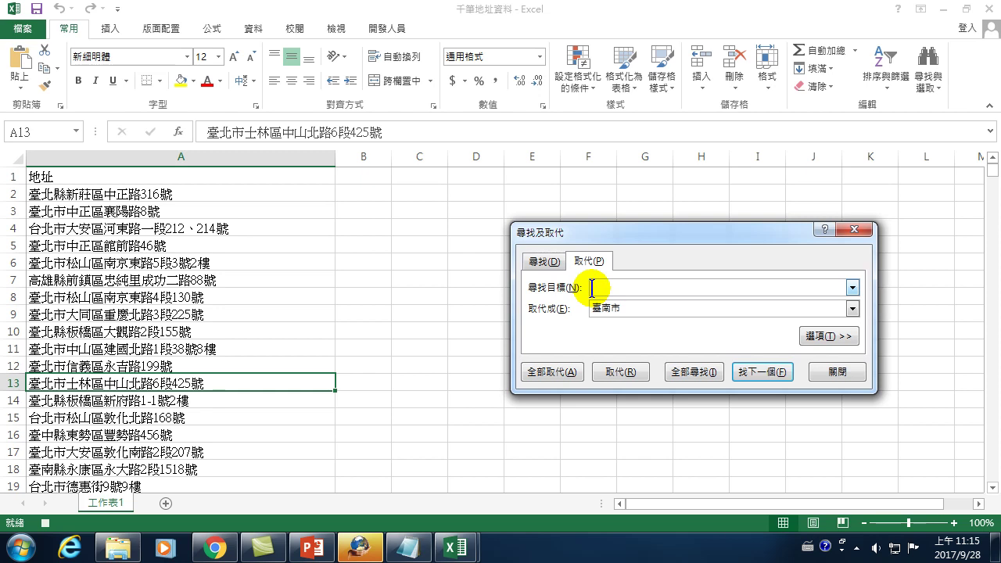
key(ctrl+shift)
text(gr)
key(space)
text(1bf)
key(space)
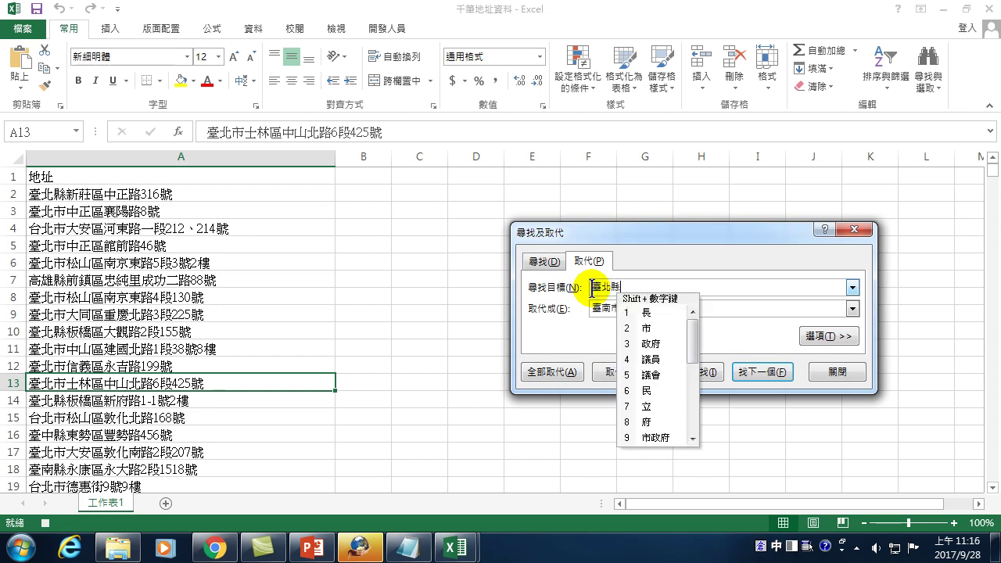
Replace all 臺北縣 with 新北市 (158 replacements) and close the dialog
key(Escape)
key(Tab)
text(ydhml)
key(space)
text(lmp)
key(space)
text(ylb)
key(space)
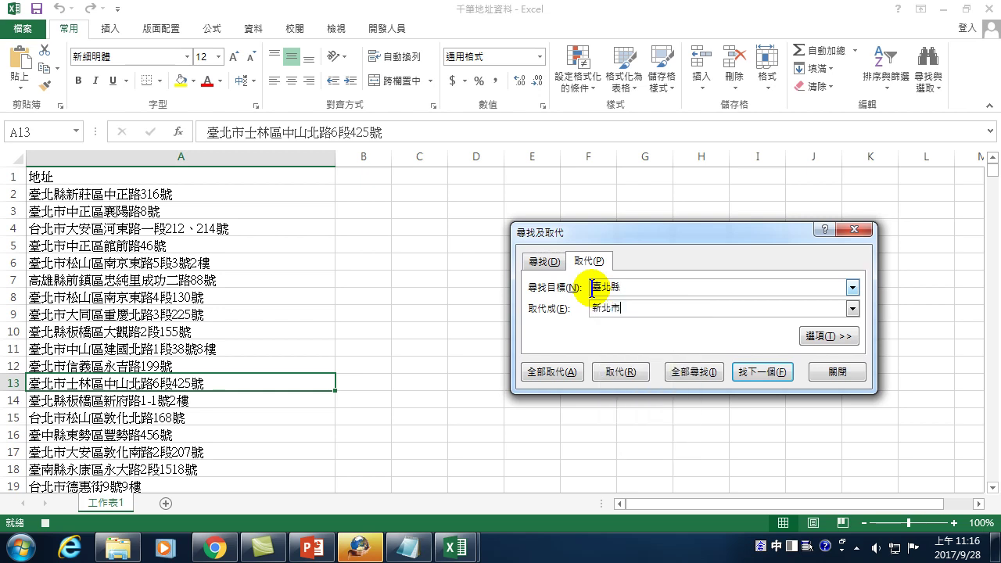
click(552, 372)
click(504, 310)
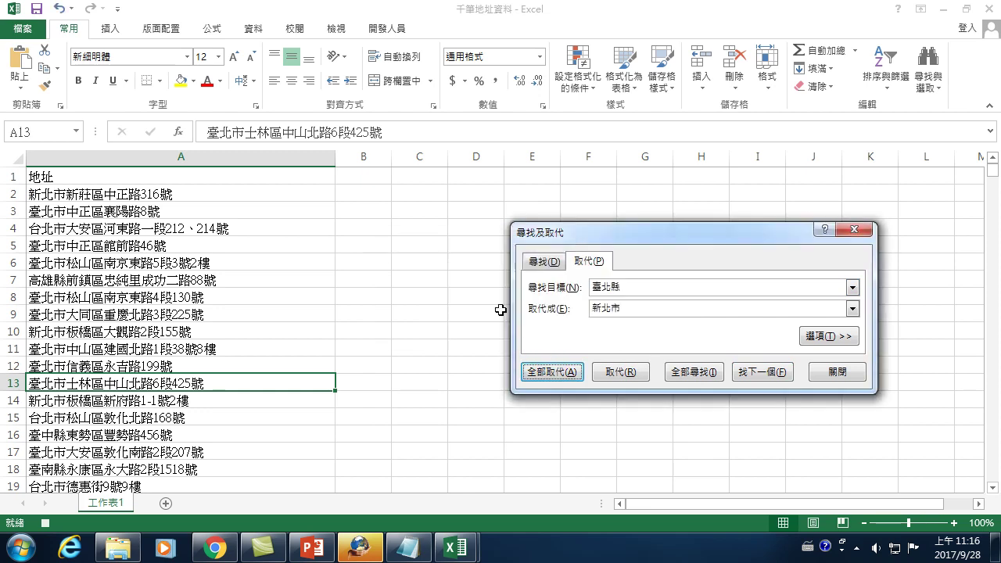
click(839, 373)
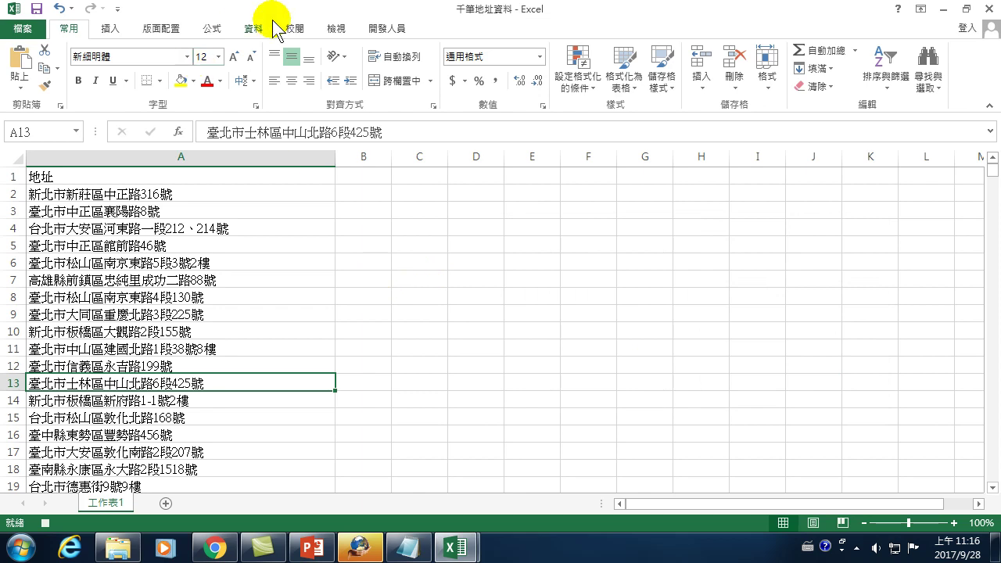
Stop recording and open the 縣市轉換1 macro's code in a maximized VBA editor
click(387, 28)
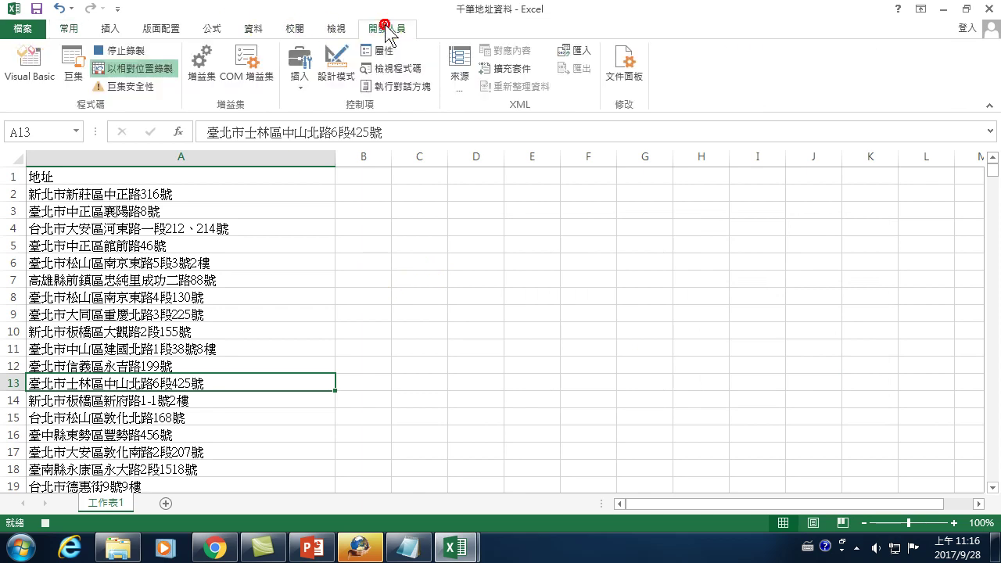
click(127, 50)
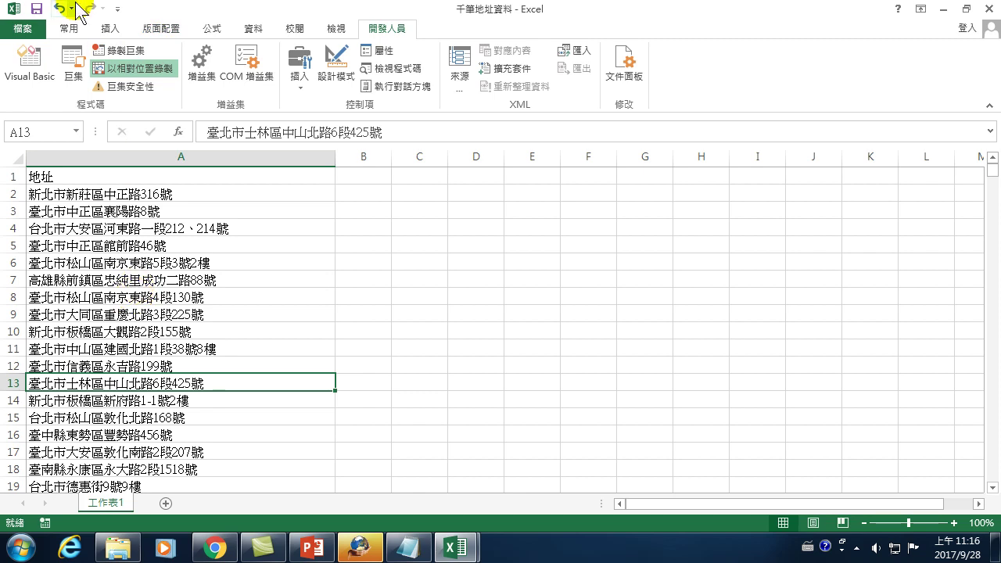
click(71, 64)
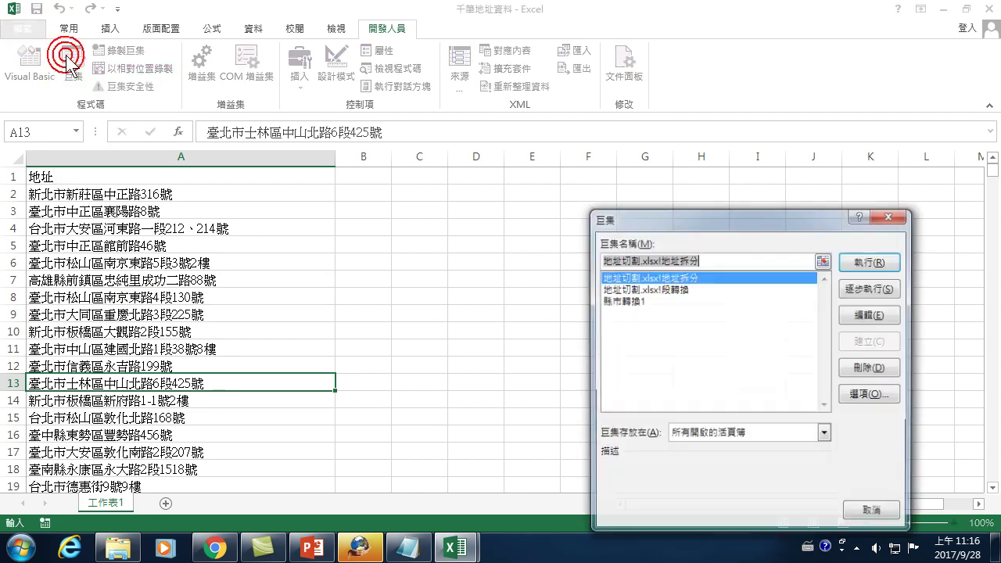
click(625, 302)
click(871, 315)
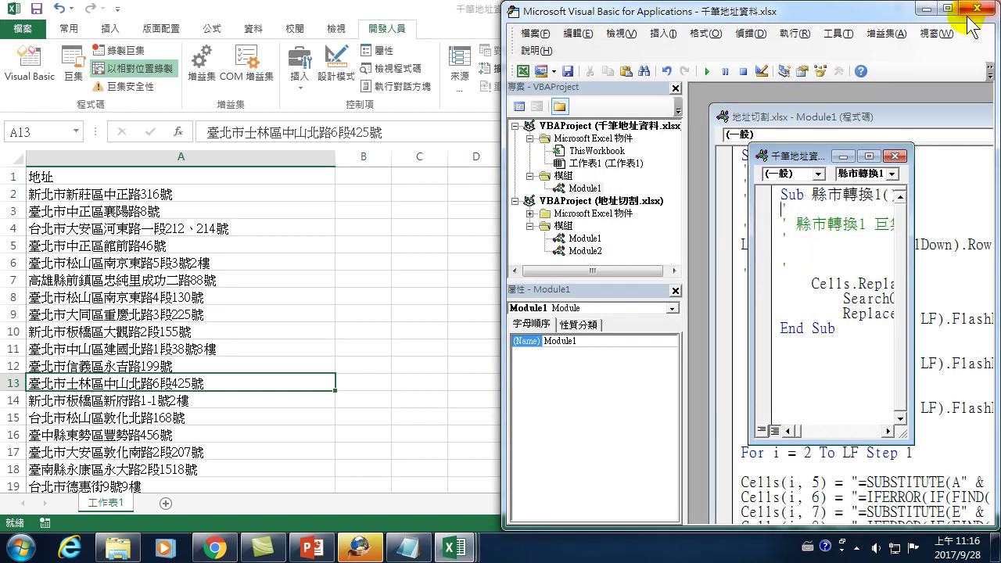
click(947, 7)
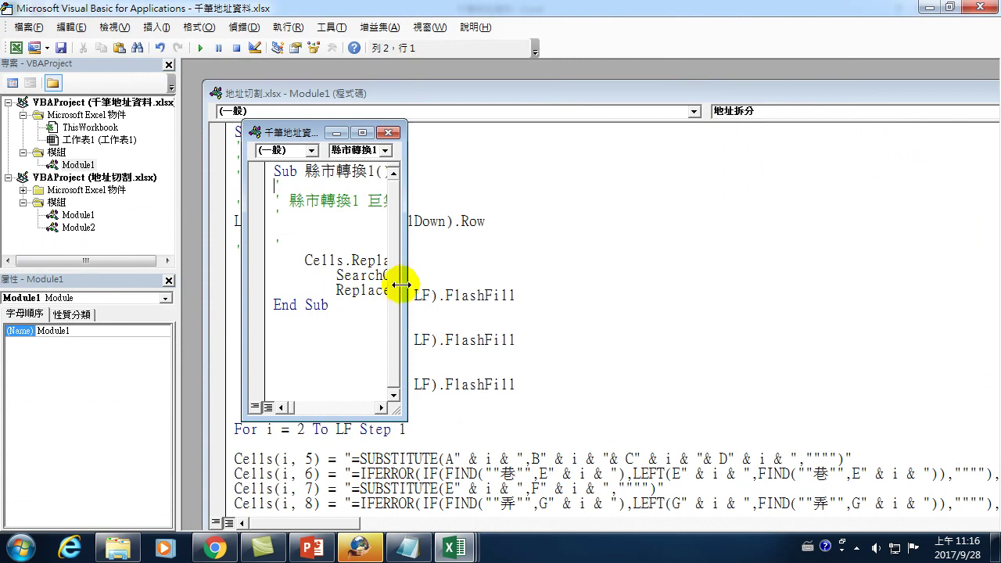
Duplicate the Cells.Replace statement on a new line below it
drag(404, 286, 917, 321)
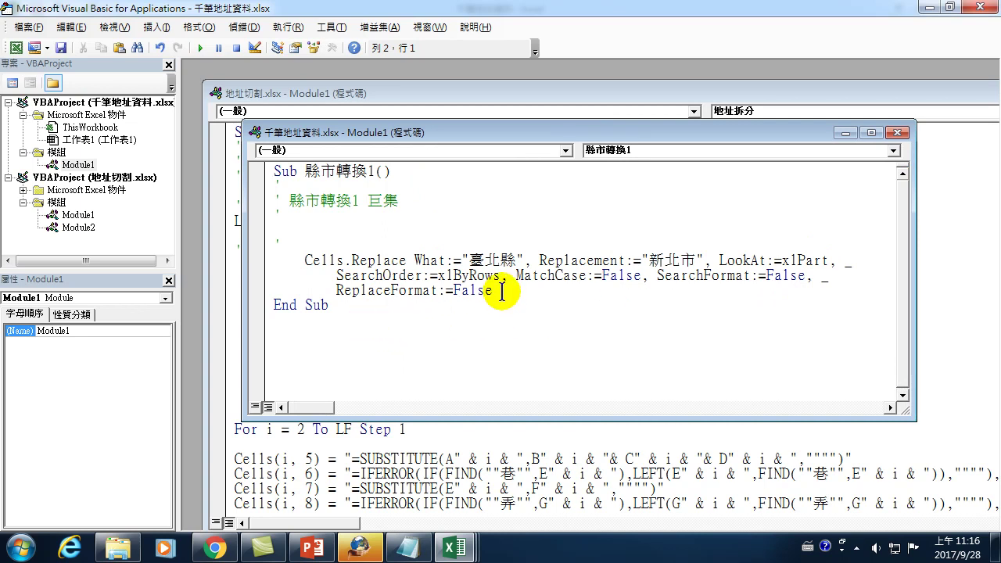
drag(502, 292, 268, 256)
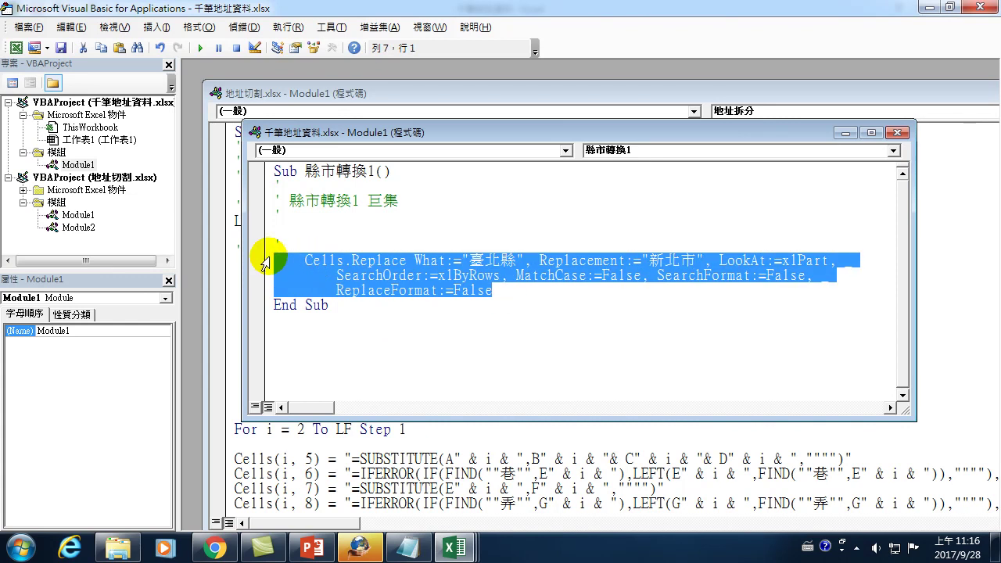
click(536, 295)
key(Return)
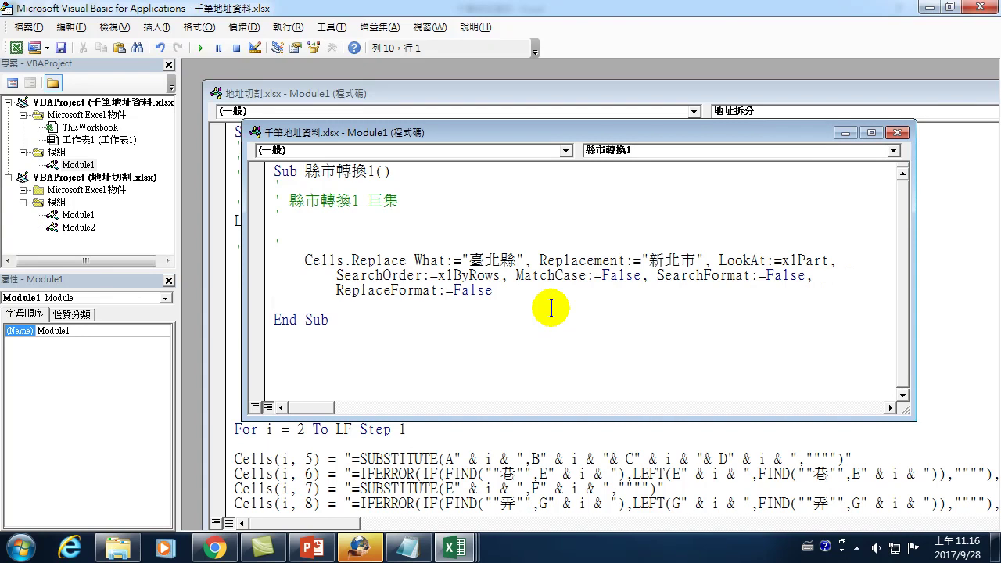
text(Cells.Replace What:="臺北縣", Replacement:="新北市", LookAt:=xlPart, _         SearchOrder:=xlByRows, MatchCase:=False, SearchFormat:=False, _         ReplaceFormat:=False)
Change the second Replace statement to turn 桃園縣 into 桃園市
double_click(470, 305)
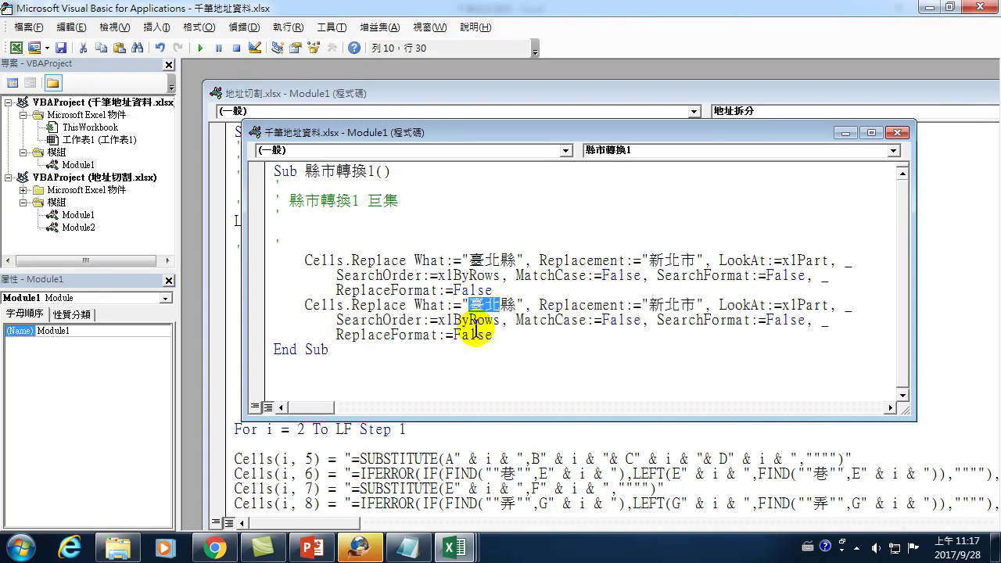
text(d桃)
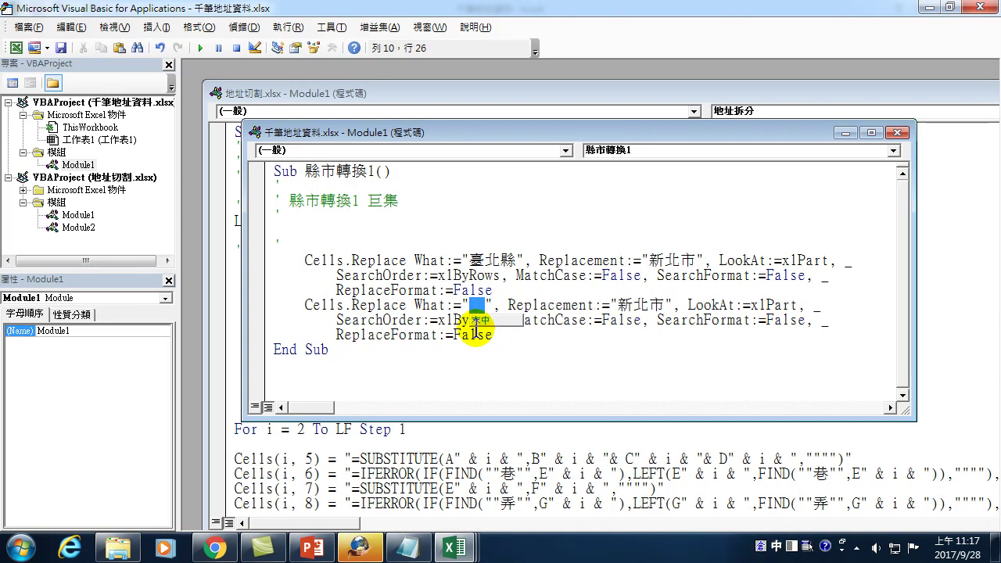
text(園縣)
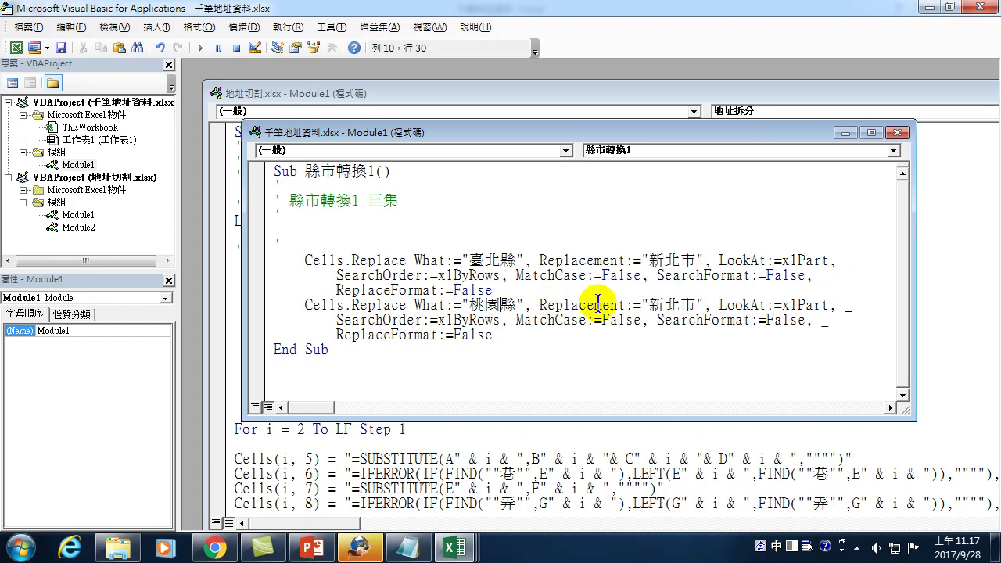
click(654, 301)
drag(652, 305, 679, 305)
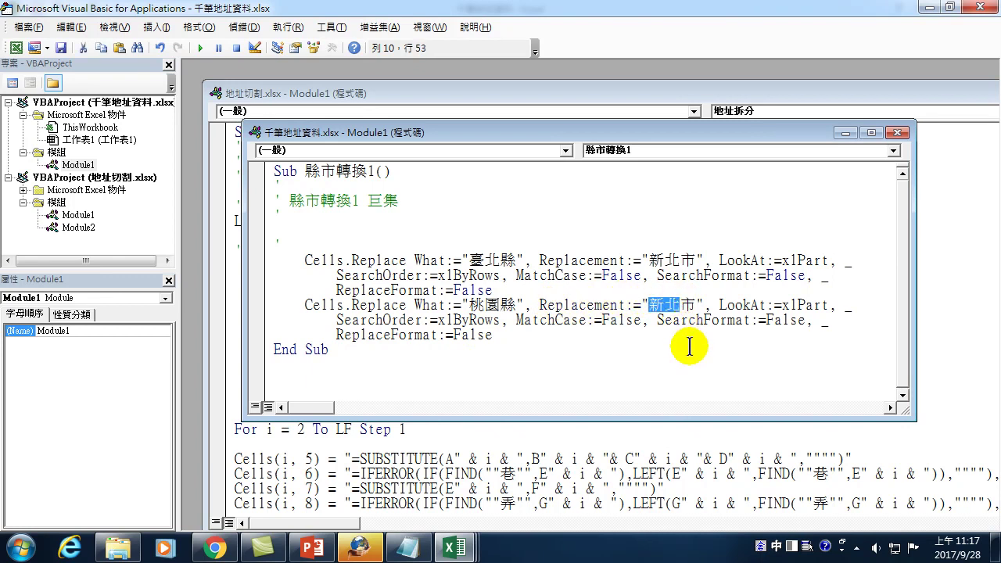
text(桃)
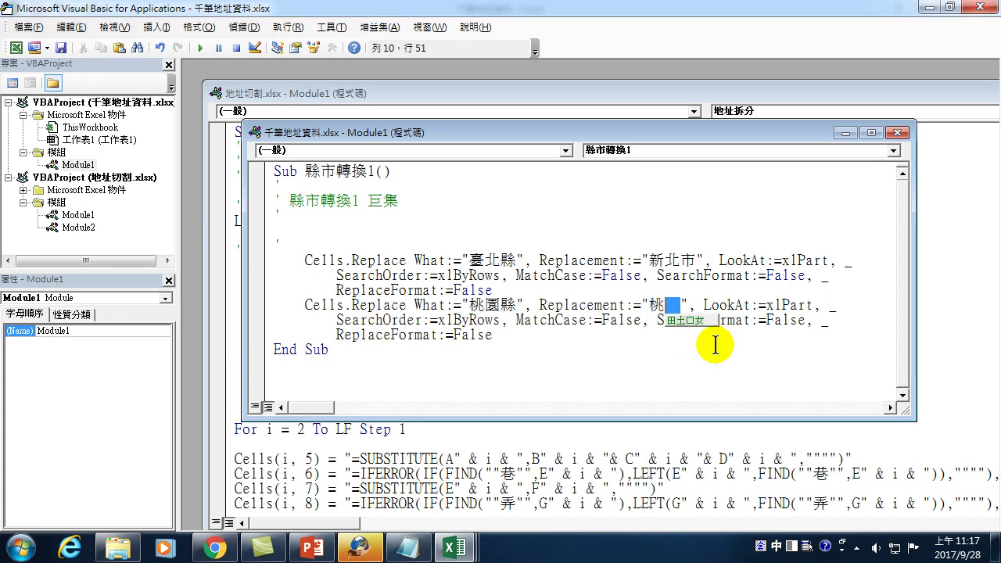
key(space)
key(Return)
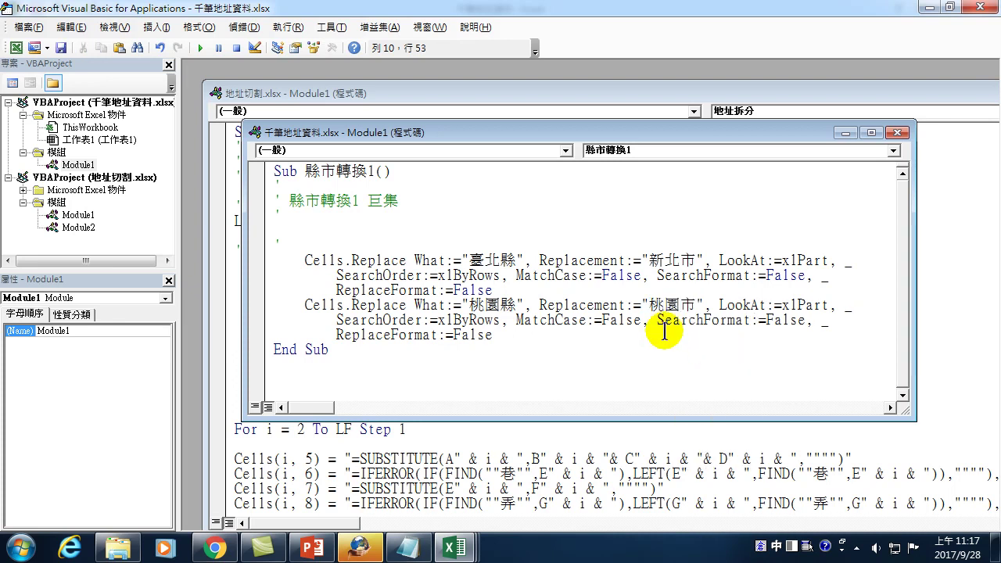
Paste a third Replace statement and make it turn 臺中縣 into 臺中市
click(500, 336)
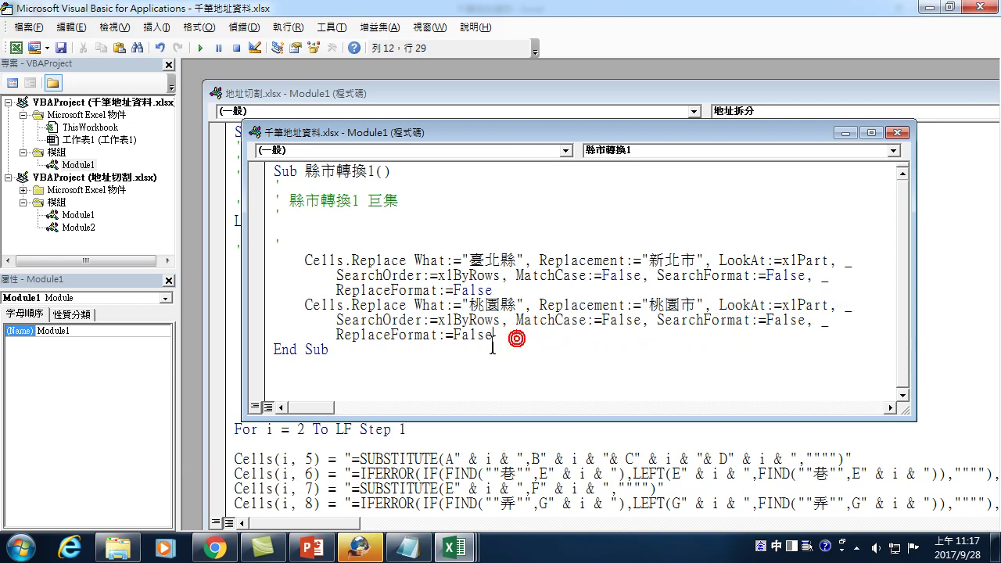
key(Return)
text(Cells.Replace What:="臺北縣", Replacement:="新北市", LookAt:=xlPart, _         SearchOrder:=xlByRows, MatchCase:=False, SearchFormat:=False, _         ReplaceFormat:=False)
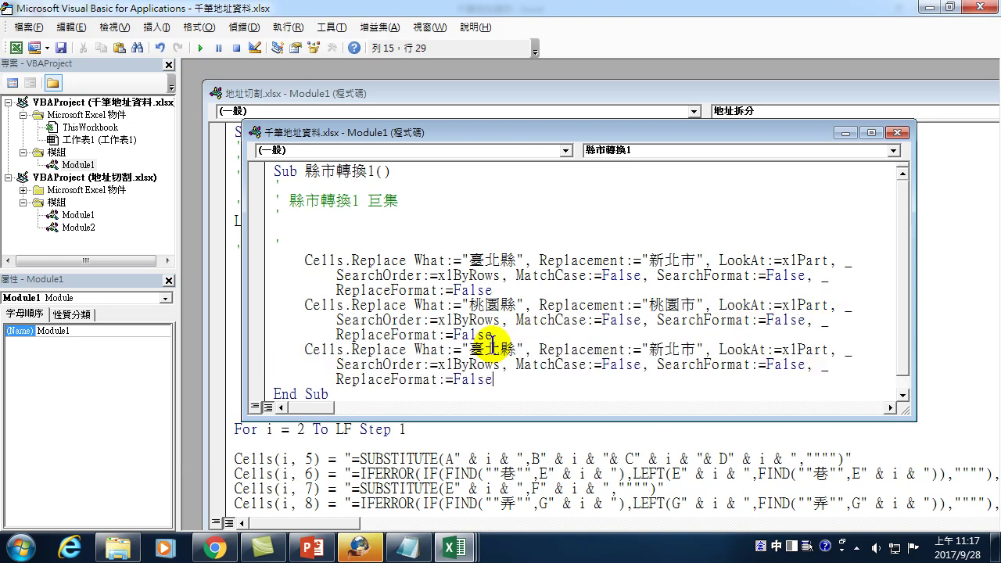
drag(468, 349, 497, 354)
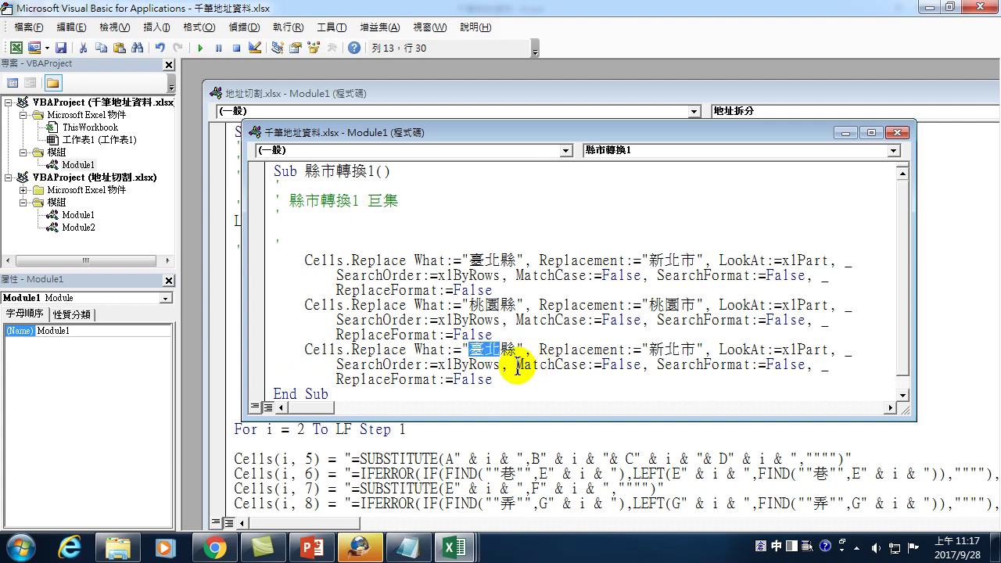
text(gr)
key(space)
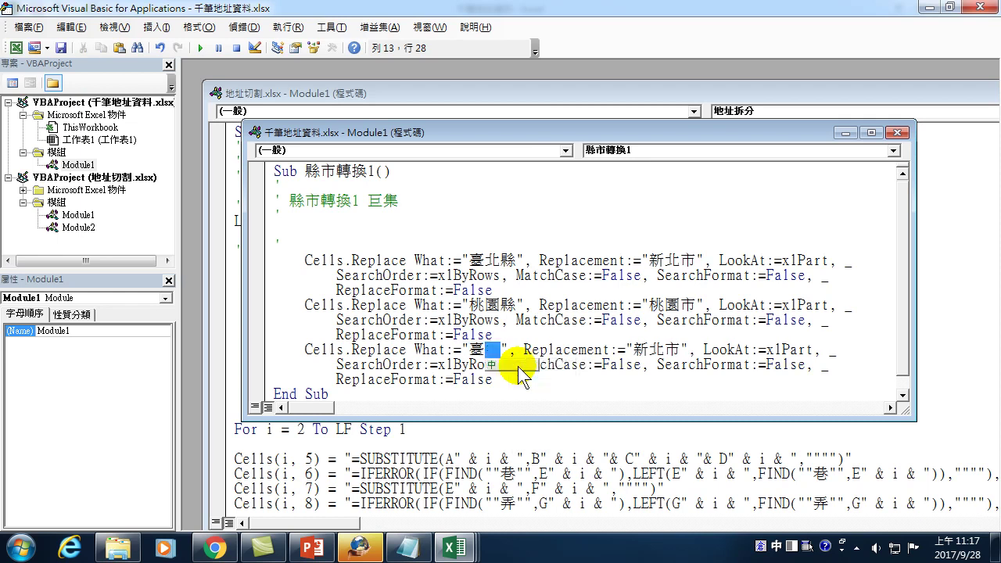
text(l)
key(space)
click(518, 352)
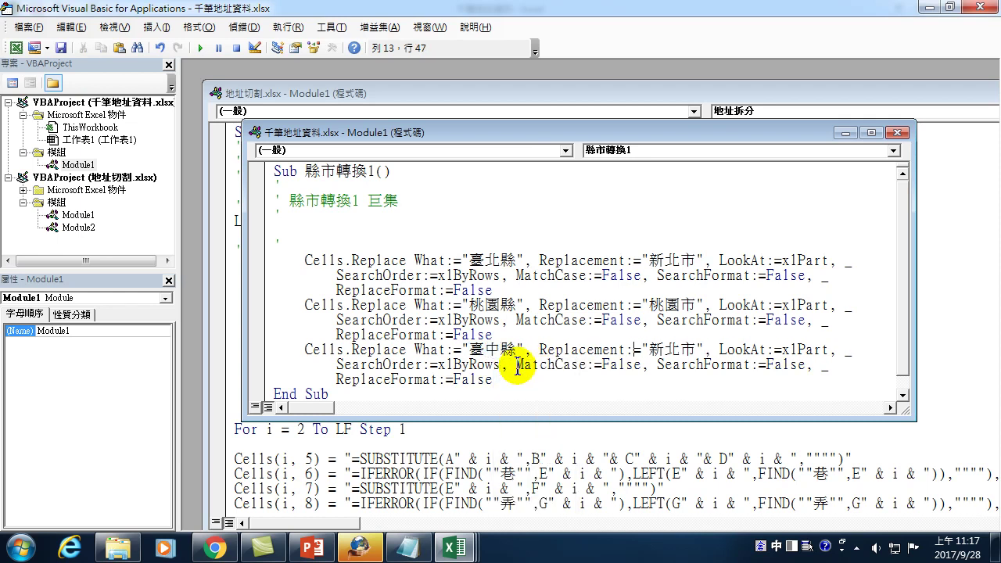
key(Delete)
key(Delete)
key(End)
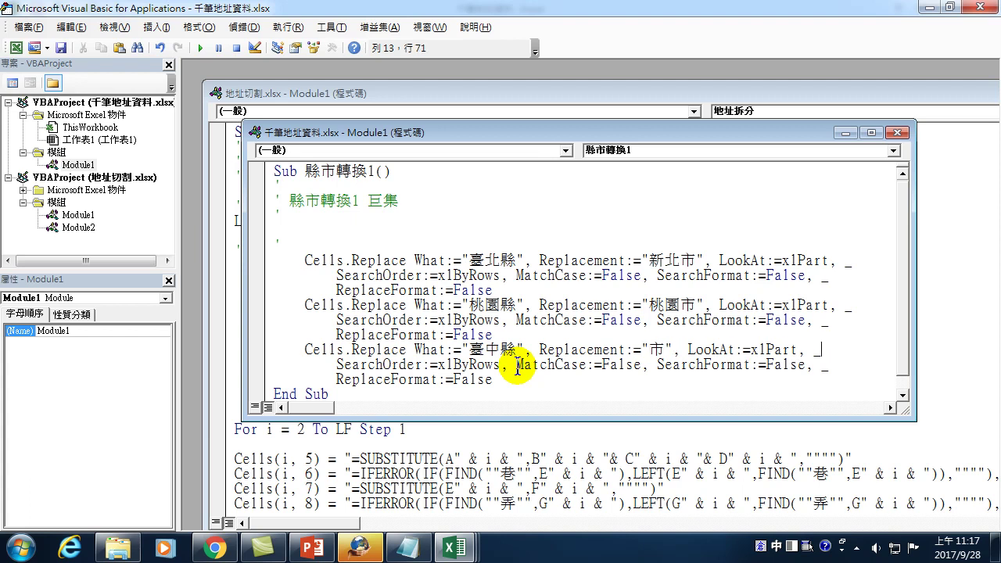
click(648, 349)
text(新北)
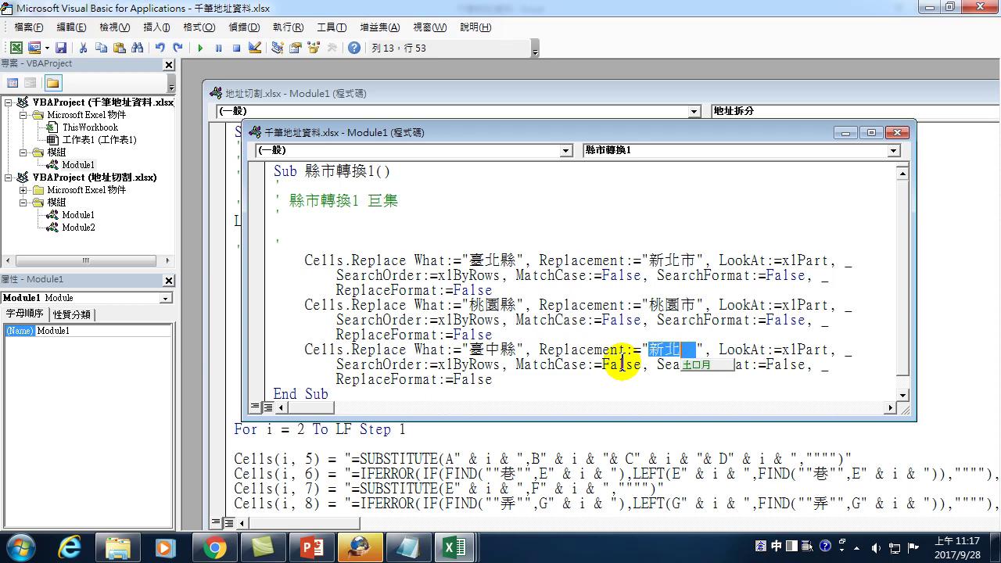
text(臺中市)
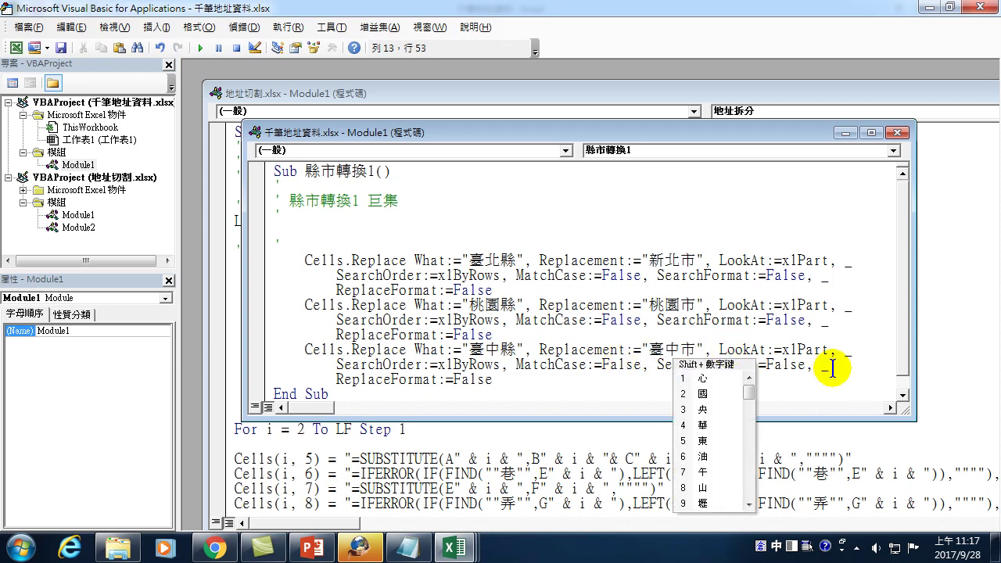
Paste a fourth copy of the Replace statement below the third
click(509, 382)
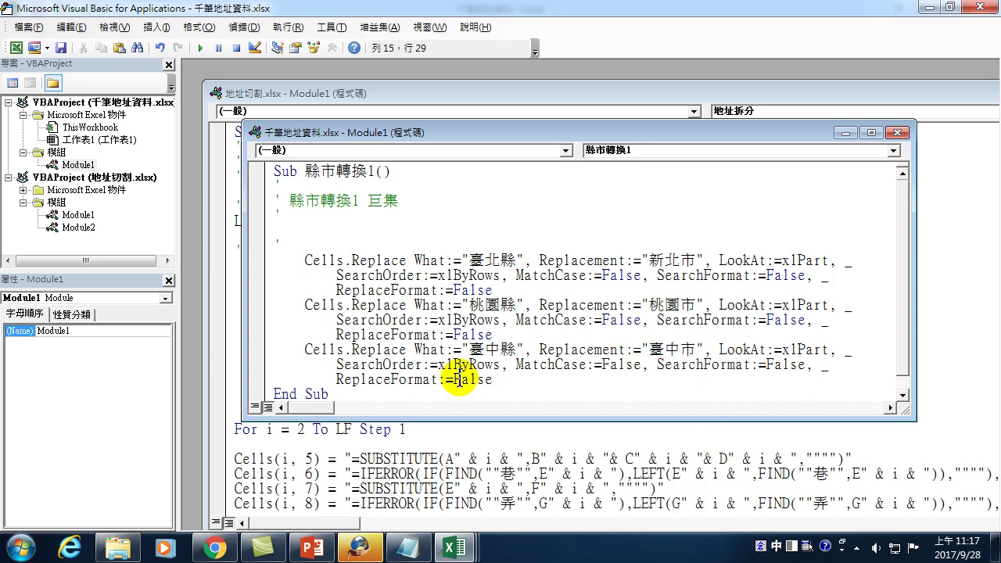
key(Return)
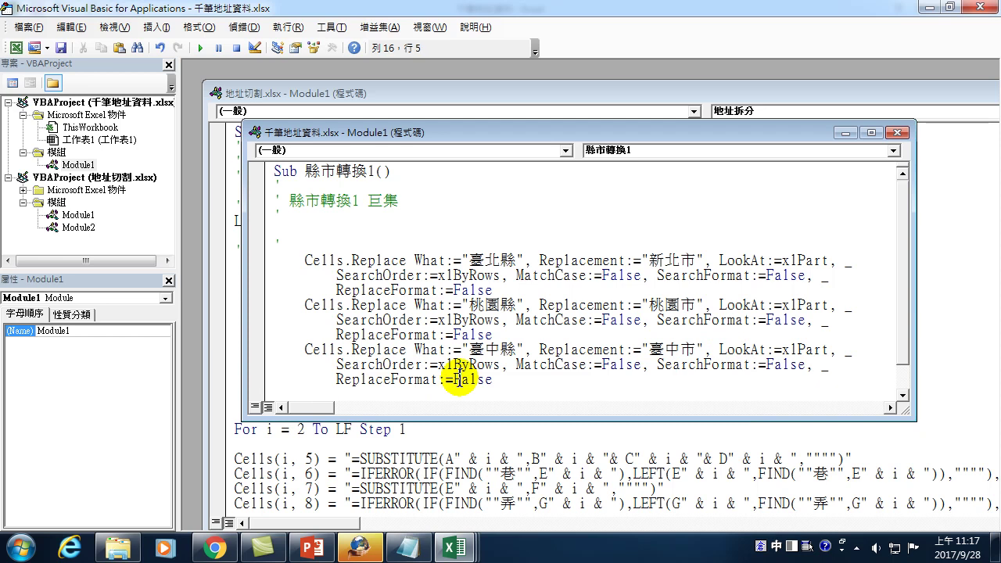
text(Cells.Replace What:="臺北縣", Replacement:="新北市", LookAt:=xlPart, _         SearchOrder:=xlByRows, MatchCase:=False, SearchFormat:=False, _         ReplaceFormat:=False)
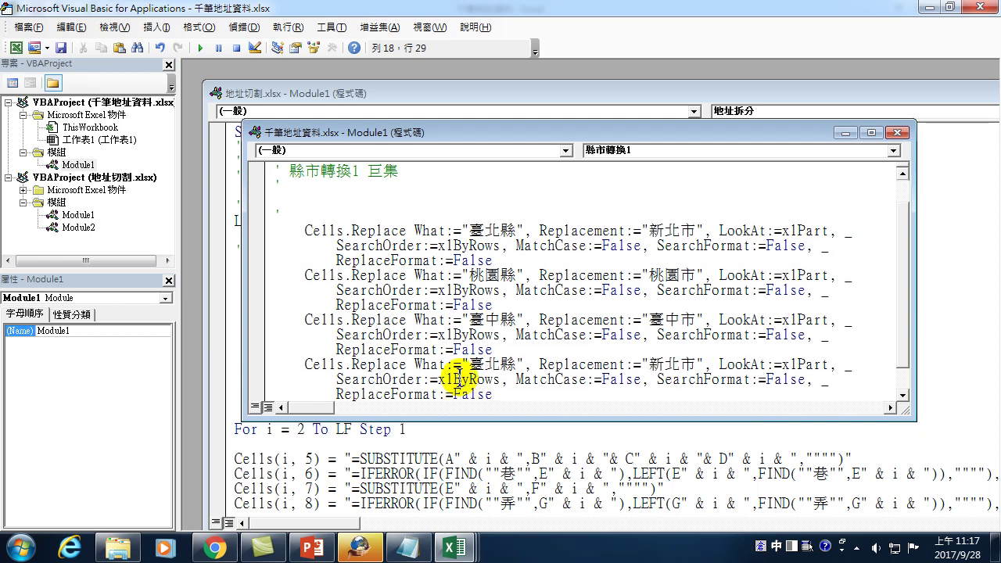
Change the fourth Replace statement to turn 臺南縣 into 臺南市
click(487, 365)
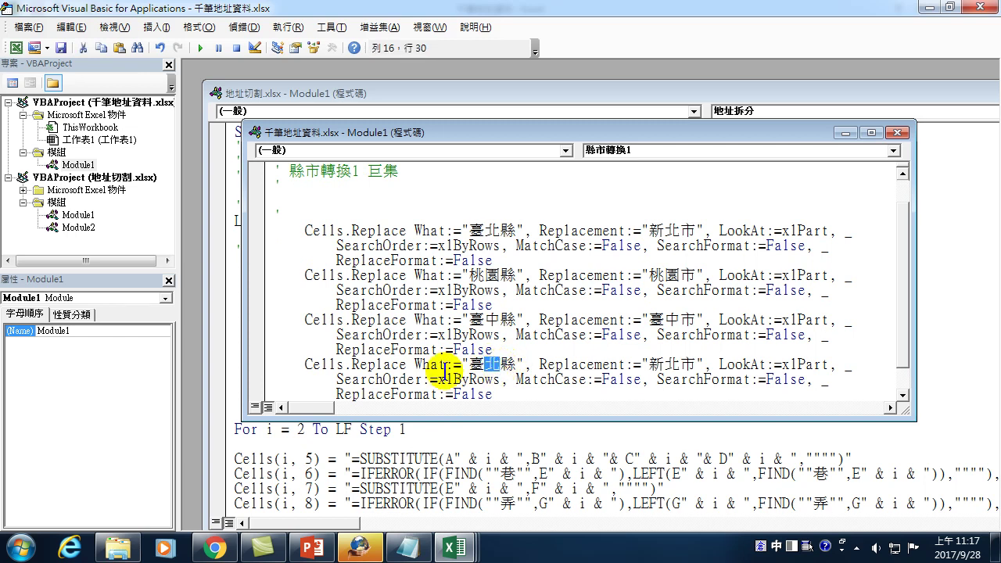
text(南)
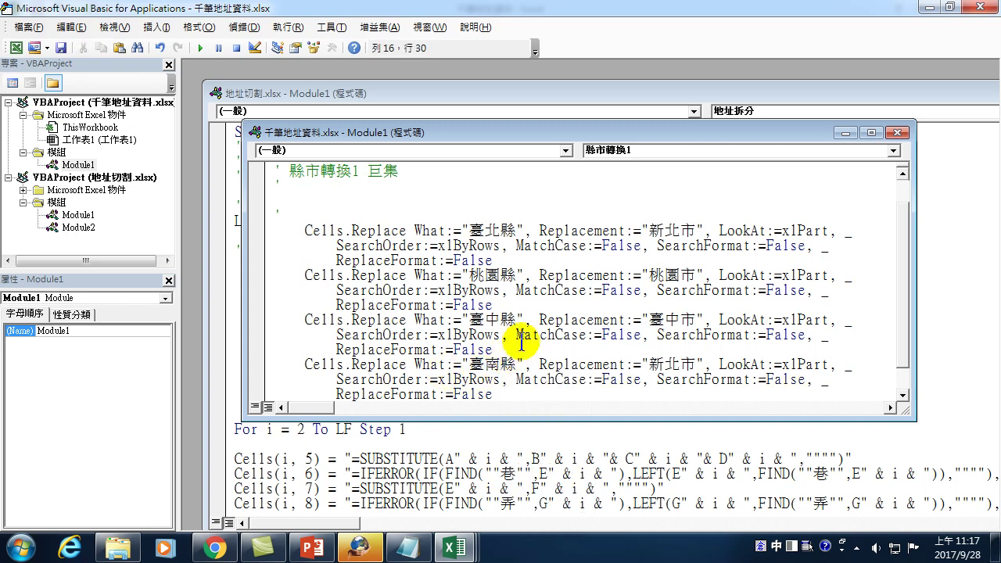
drag(649, 364, 680, 363)
text(g)
text(臺南)
Paste a fifth Replace statement and make it turn 高雄縣 into 高雄市
scroll(548, 344, down, 1)
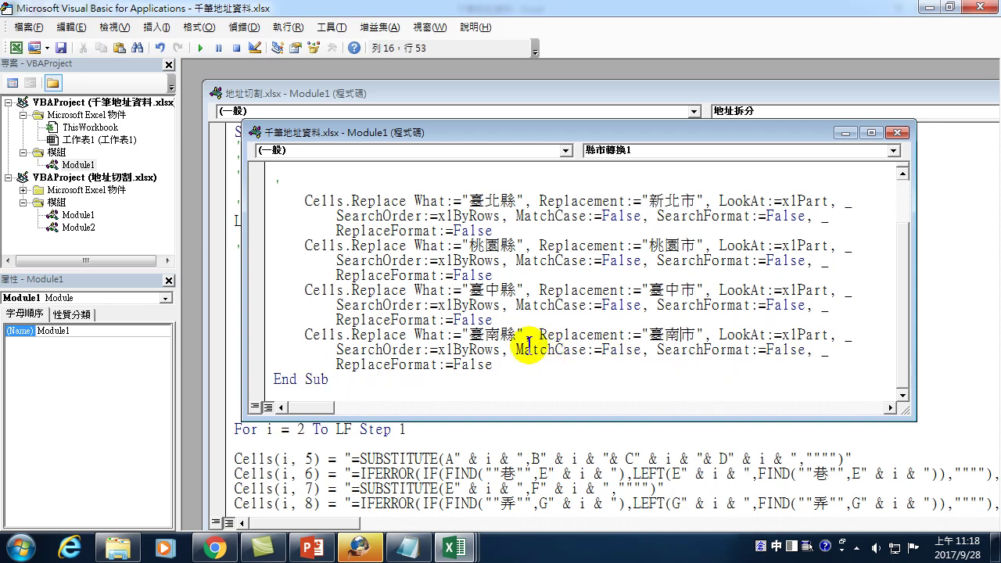
click(509, 367)
key(Return)
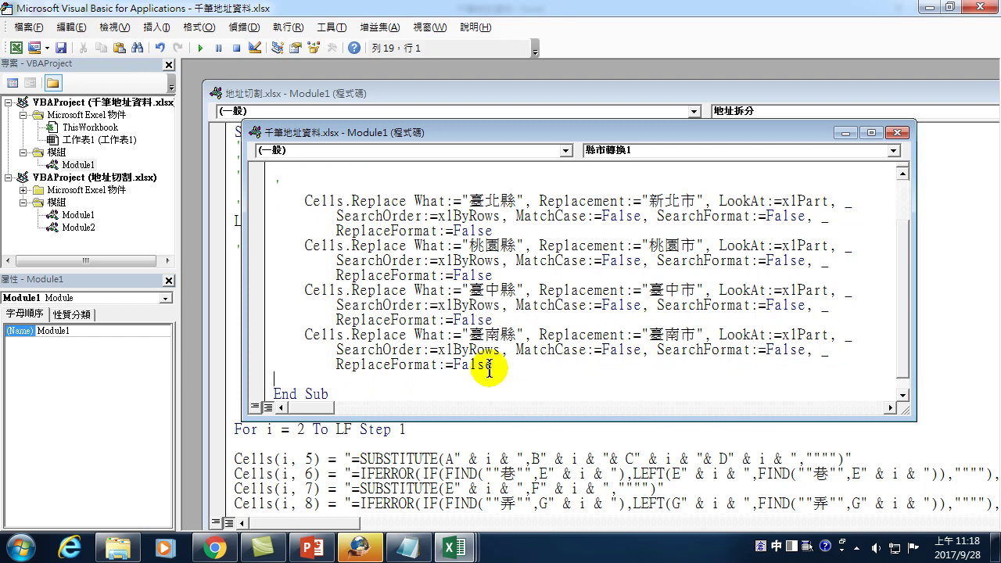
text(Cells.Replace What:="臺北縣", Replacement:="新北市", LookAt:=xlPart, _         SearchOrder:=xlByRows, MatchCase:=False, SearchFormat:=False, _         ReplaceFormat:=False)
drag(469, 365, 501, 364)
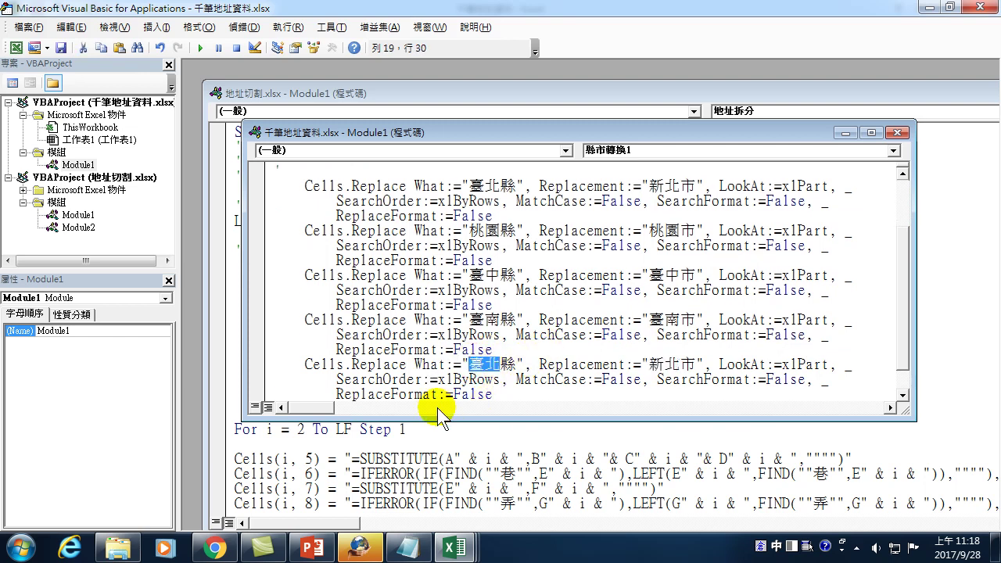
text(yrb)
key(space)
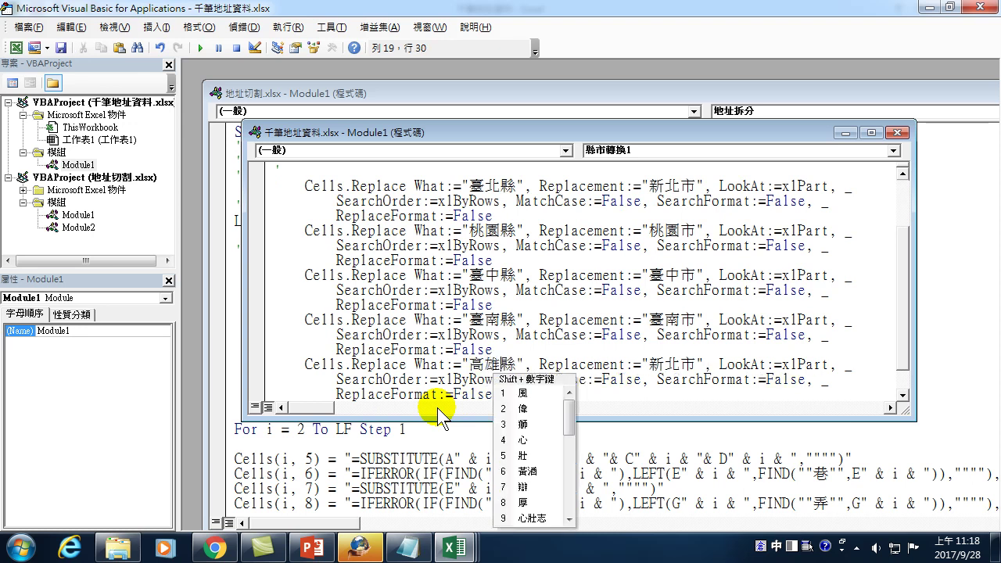
drag(649, 364, 676, 368)
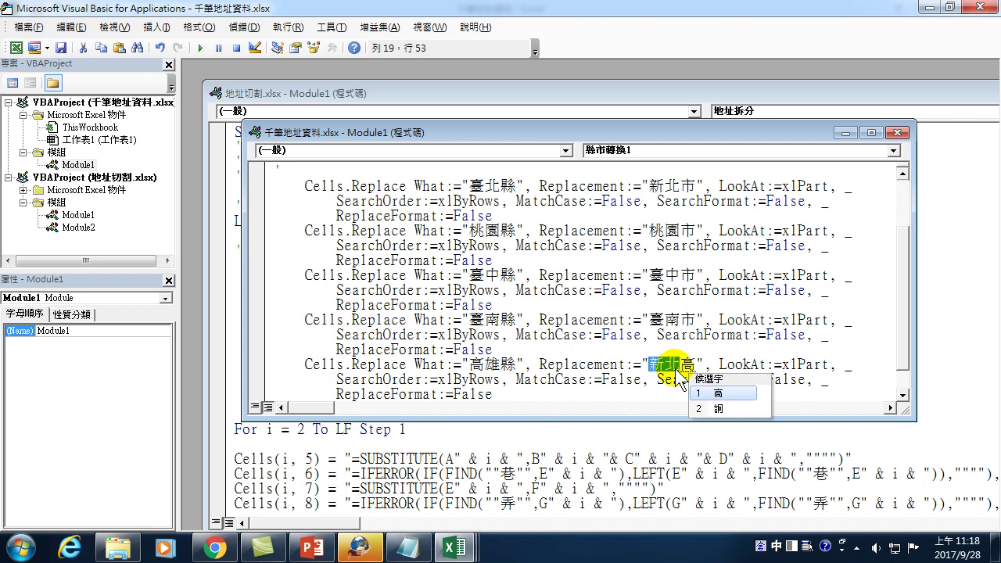
text(高雄)
key(Escape)
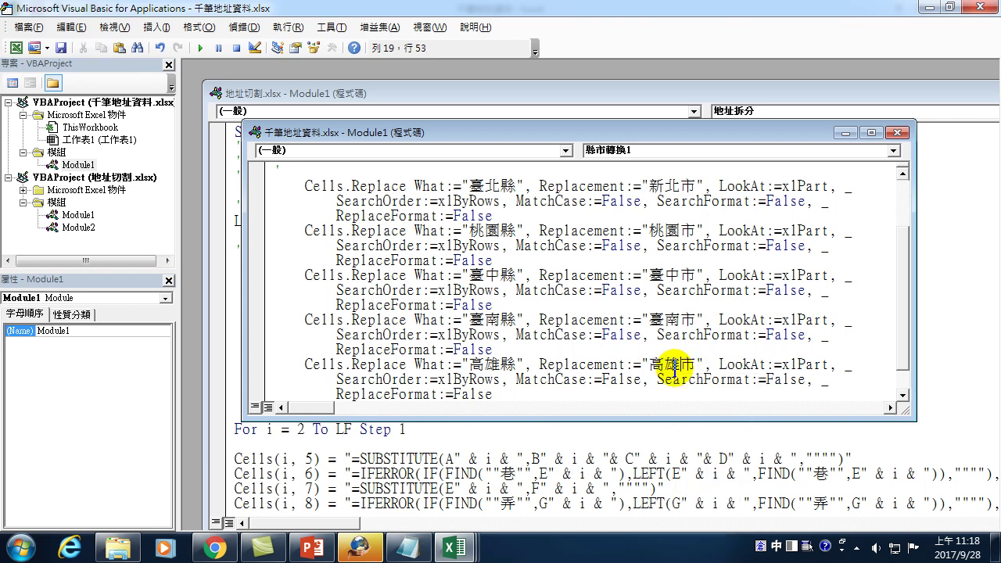
Close the VBA editor and check the converted addresses in cells A4 and A7
click(980, 9)
click(113, 233)
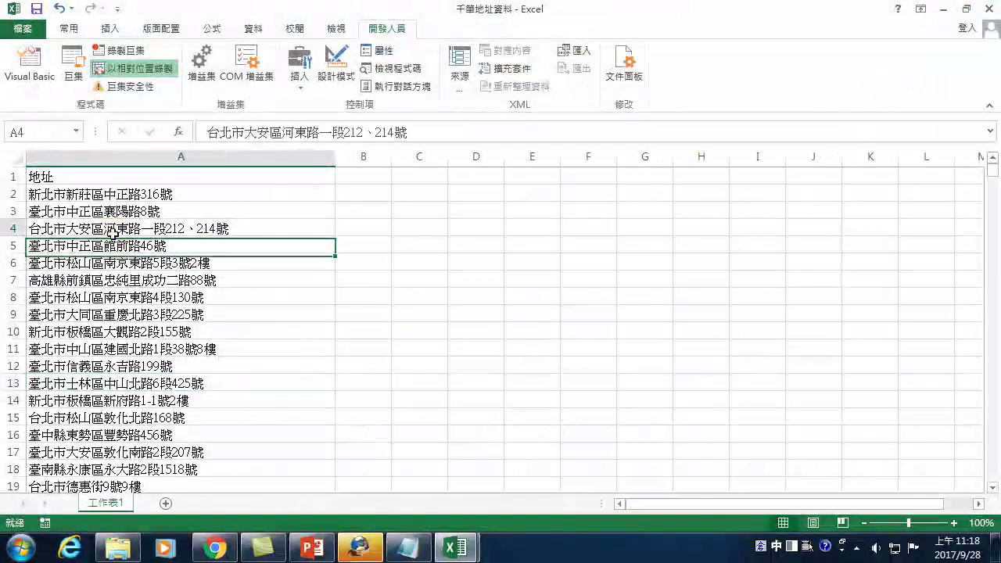
click(102, 279)
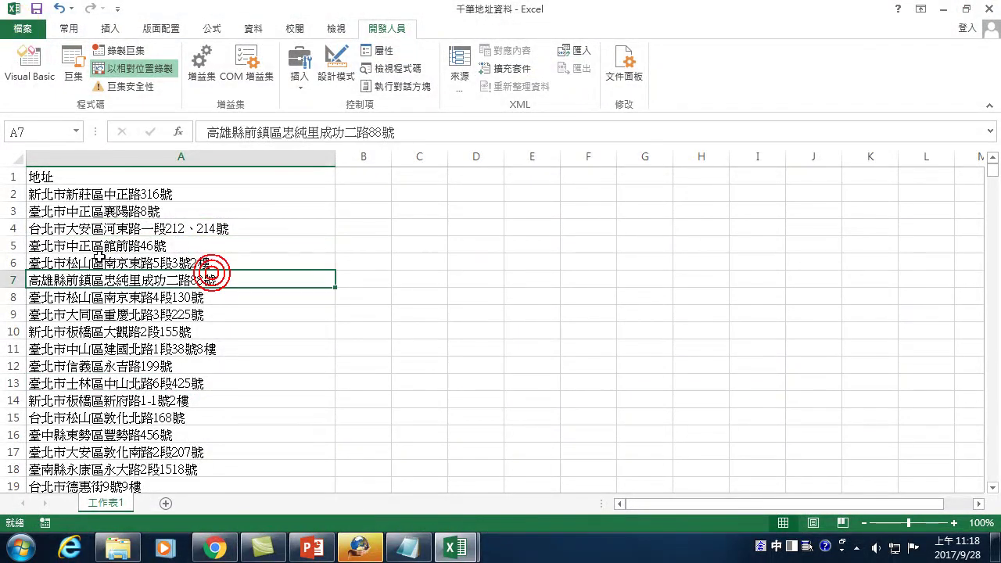
Save the workbook as an Excel Macro-Enabled Workbook in the 20170928 folder
click(25, 30)
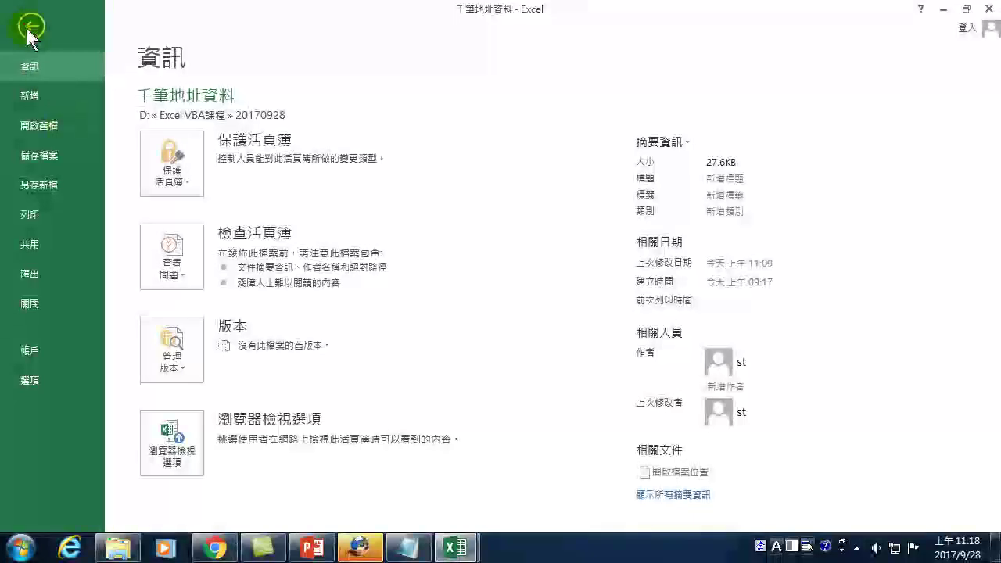
click(52, 187)
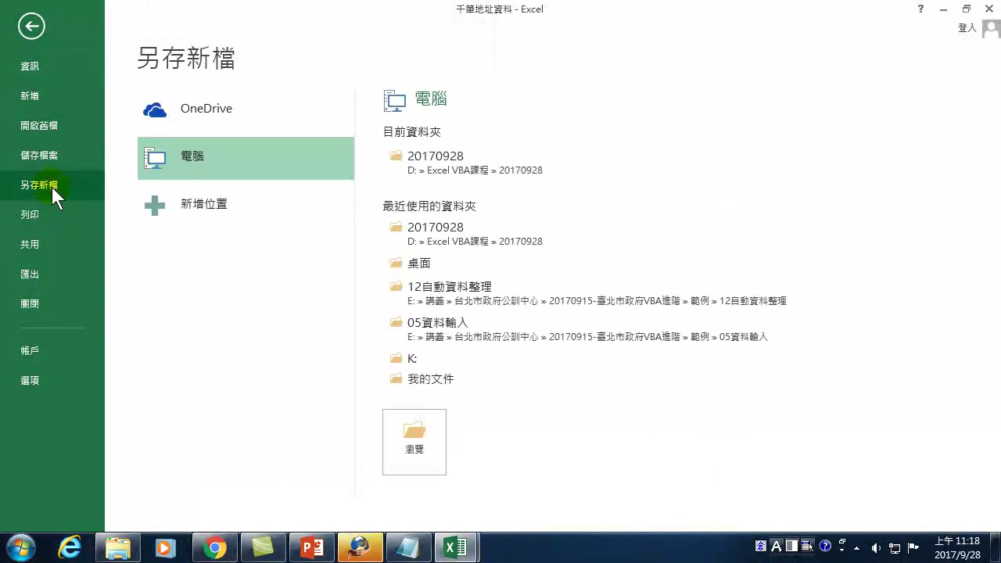
click(414, 443)
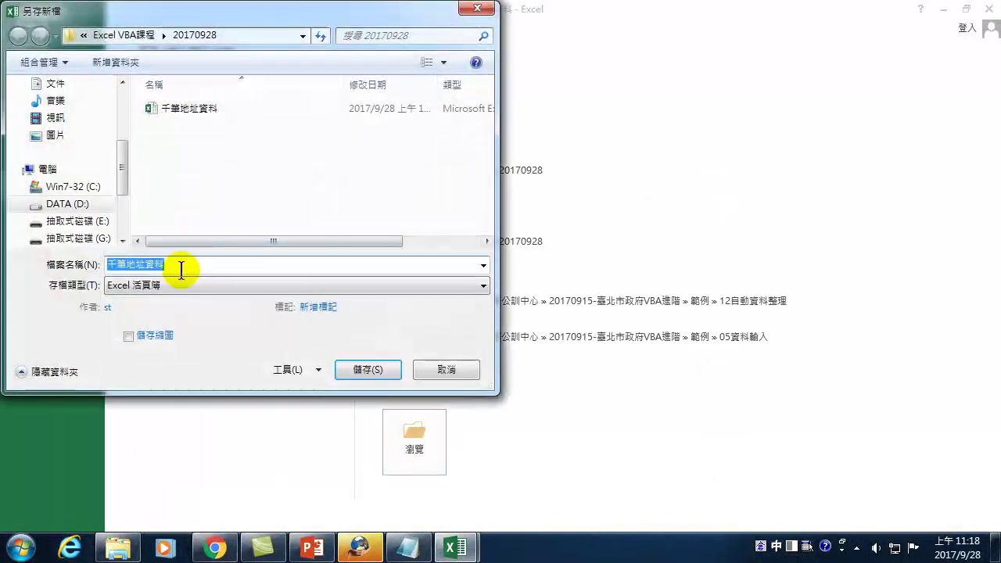
click(227, 285)
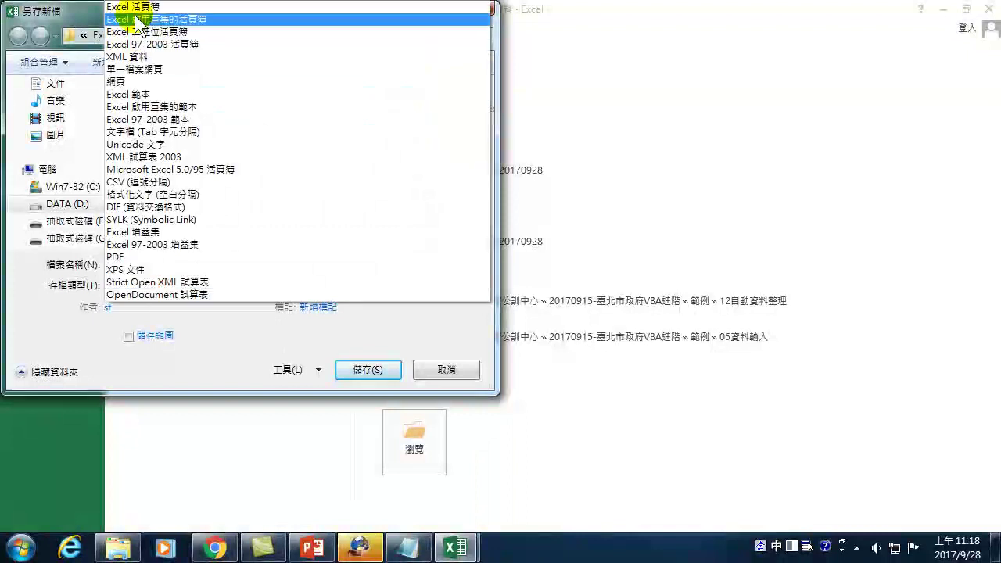
click(137, 19)
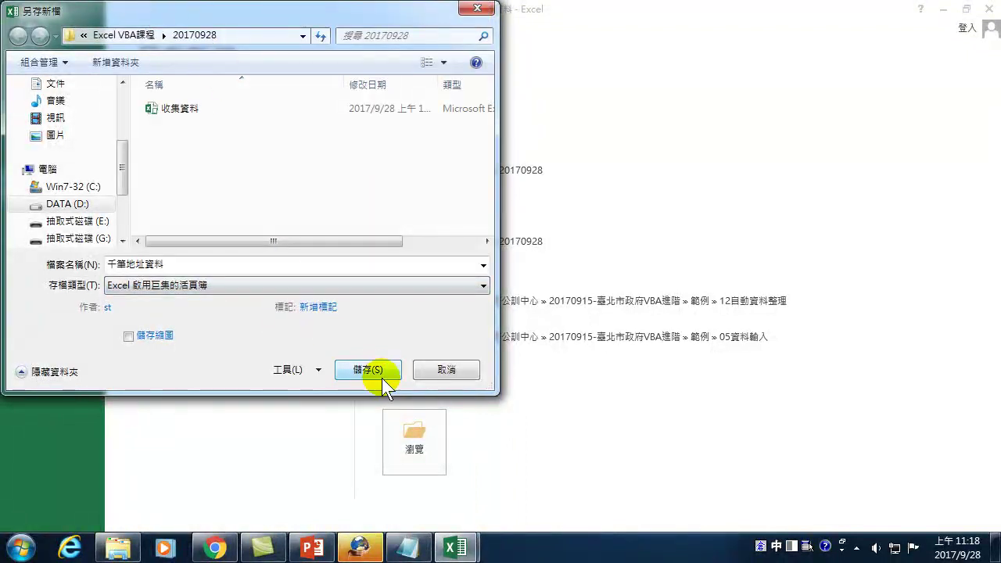
click(368, 370)
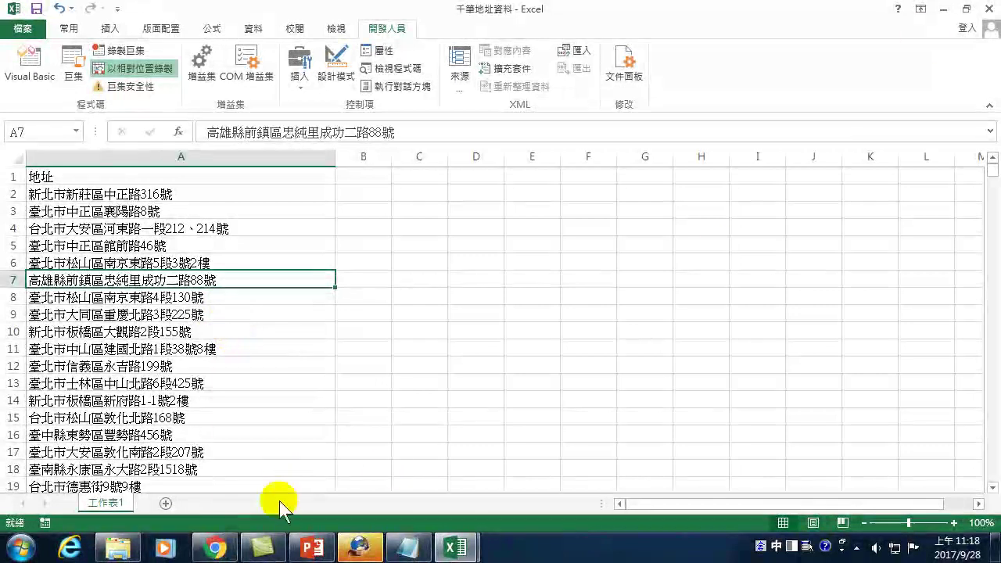
From the 20170928 folder, open the other 千筆地址資料 workbook still listing 臺北縣 and 高雄縣
click(118, 548)
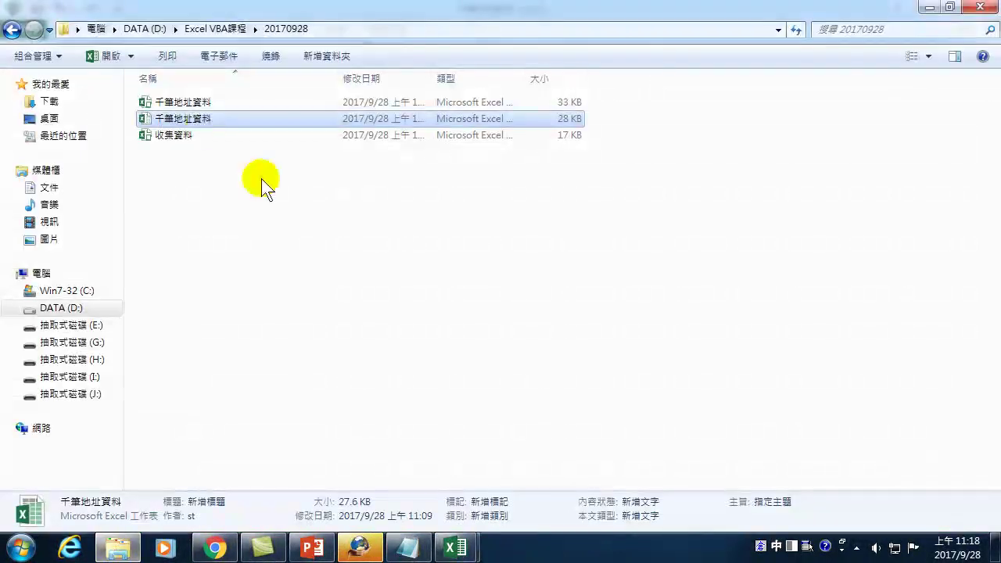
click(188, 117)
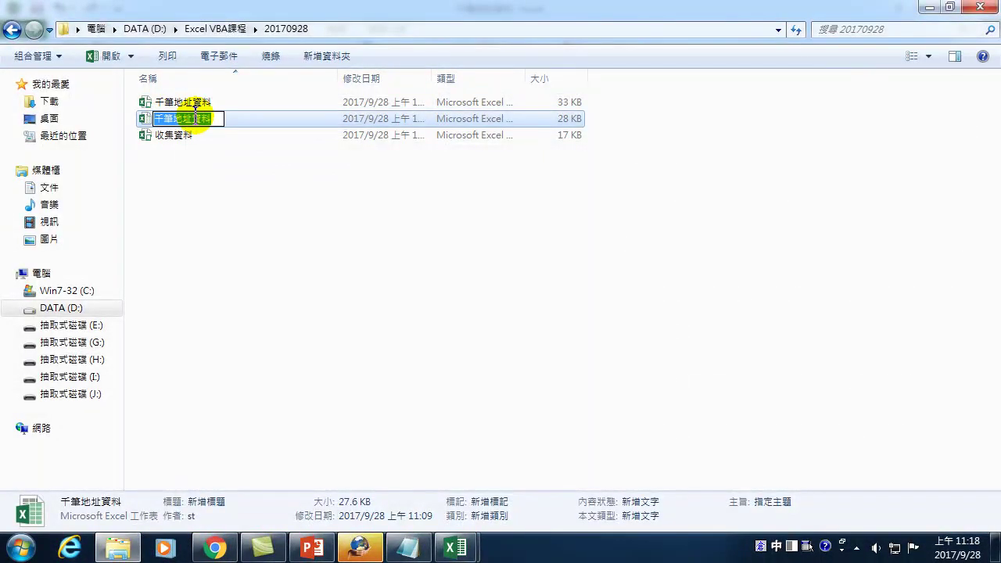
double_click(182, 124)
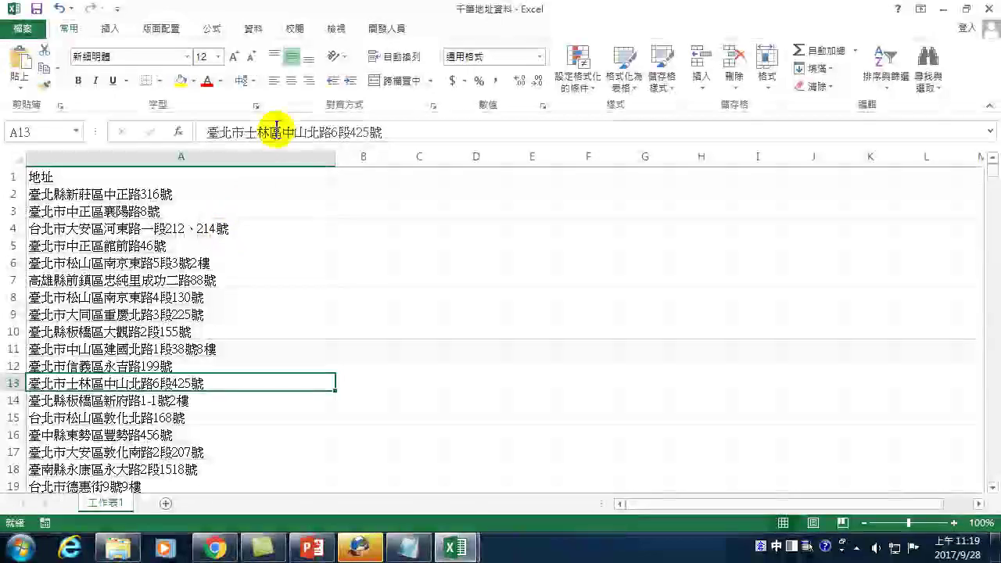
Run the 縣市轉換1 macro from the Developer tab's Macros list on the original addresses
click(399, 28)
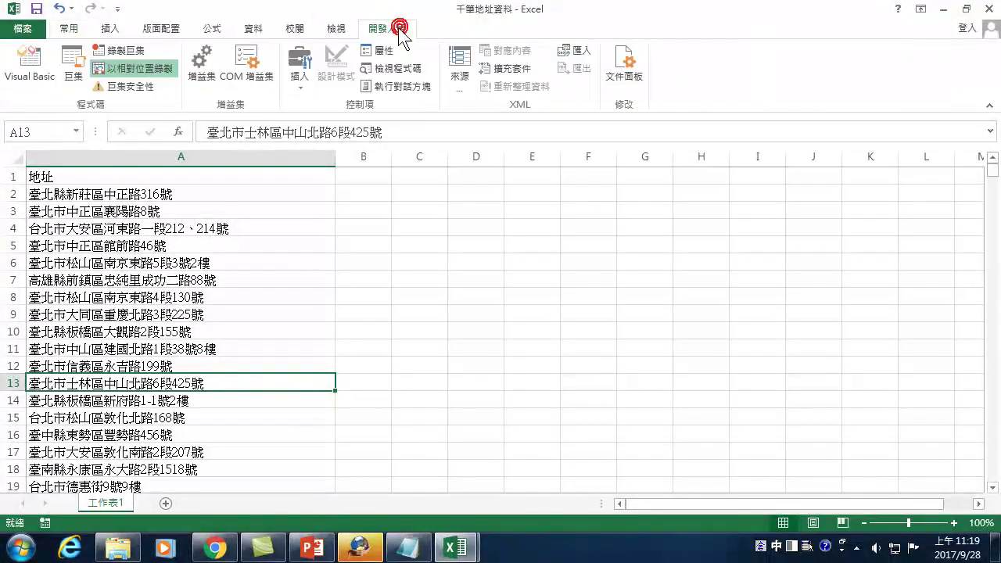
click(72, 58)
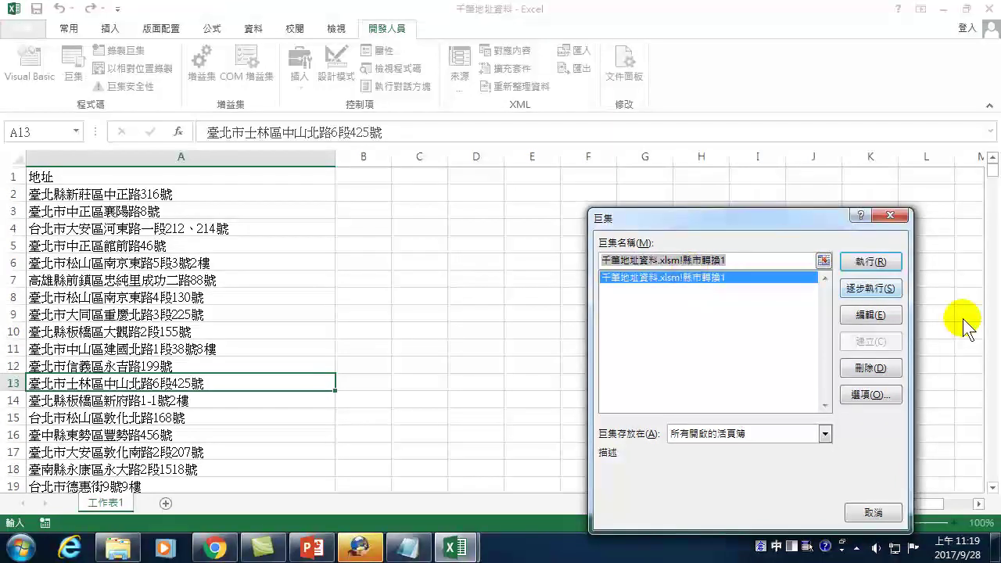
click(859, 261)
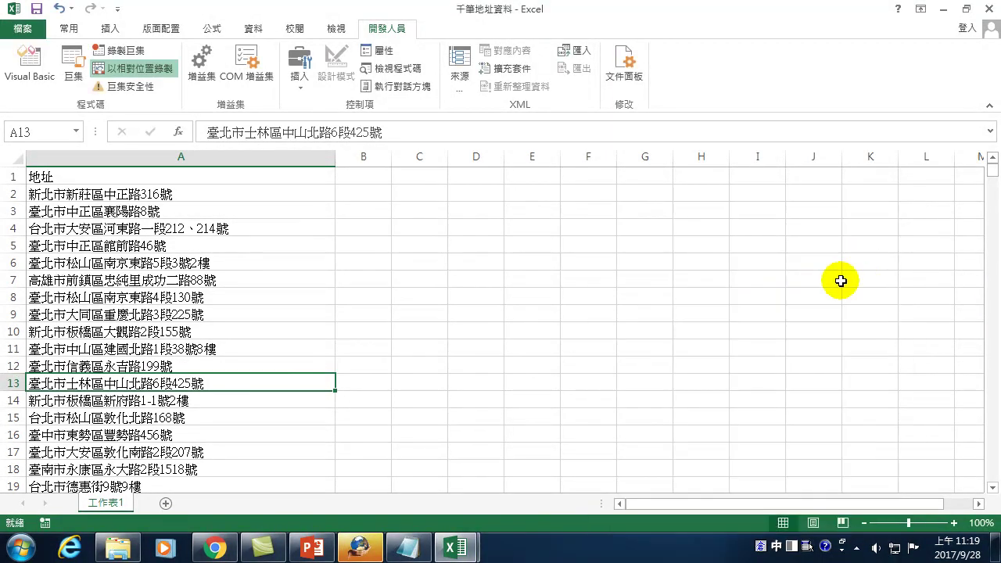
click(49, 194)
scroll(113, 296, down, 2)
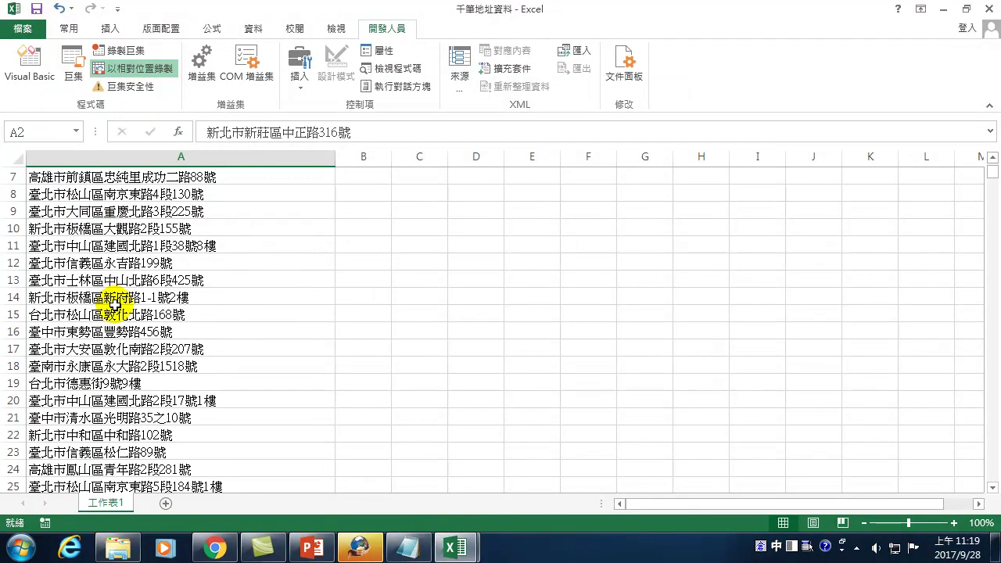
scroll(63, 338, down, 3)
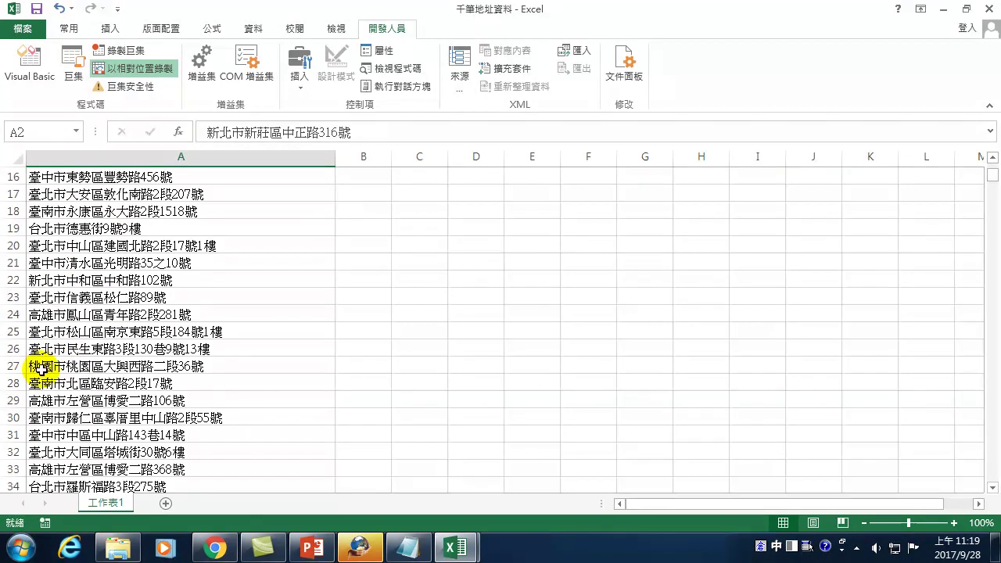
click(40, 367)
scroll(31, 313, down, 8)
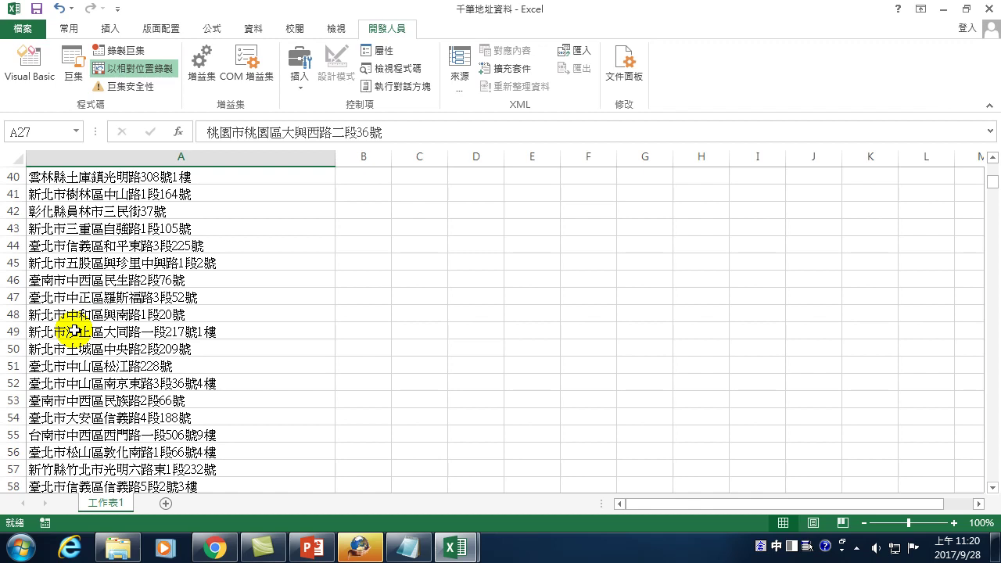
click(92, 197)
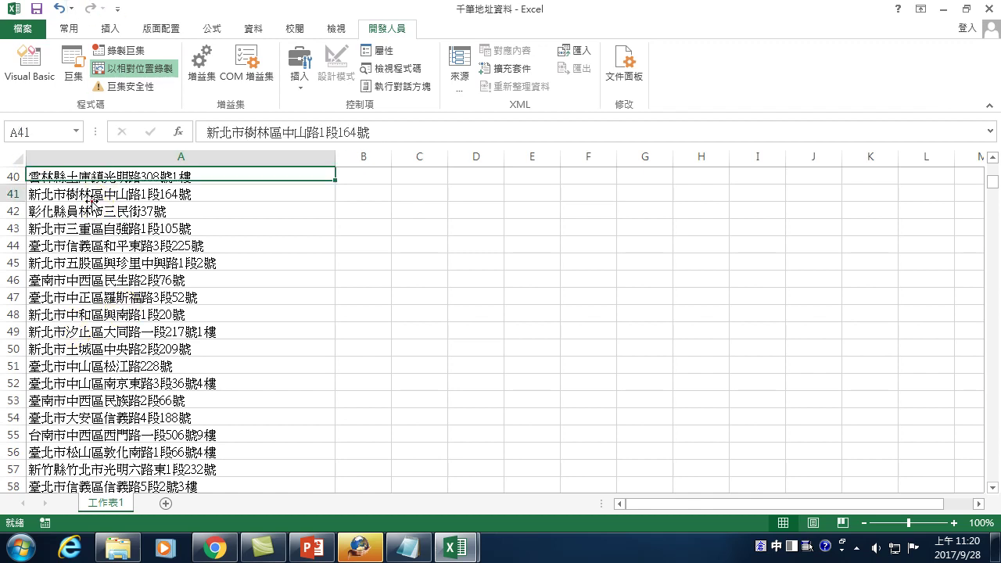
scroll(82, 204, up, 11)
scroll(73, 223, up, 3)
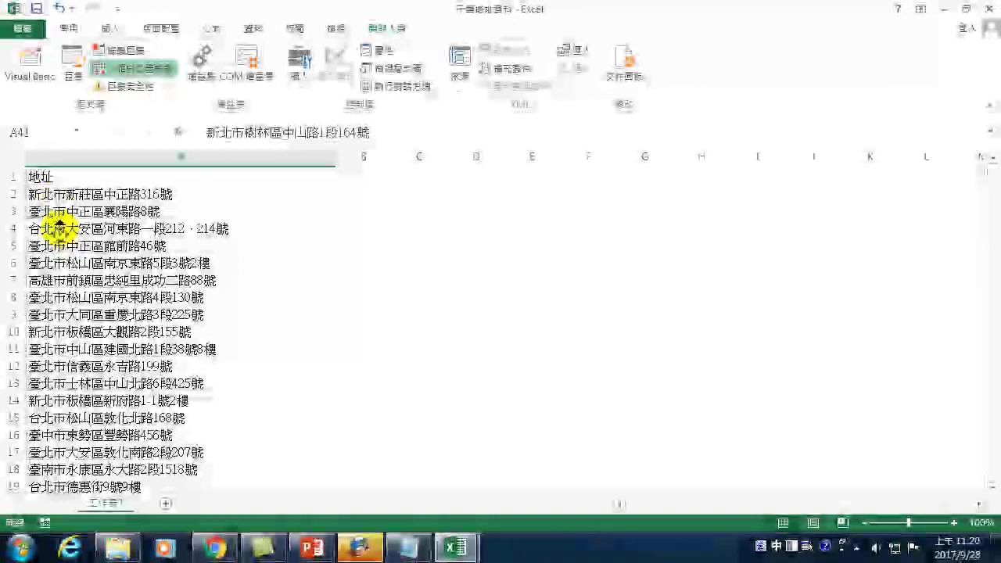
click(59, 194)
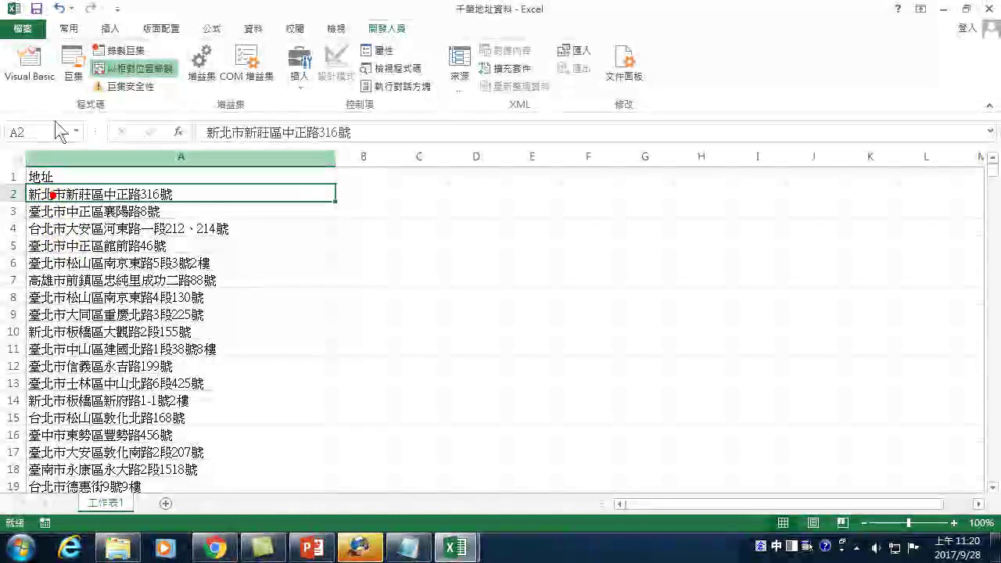
click(67, 30)
click(928, 69)
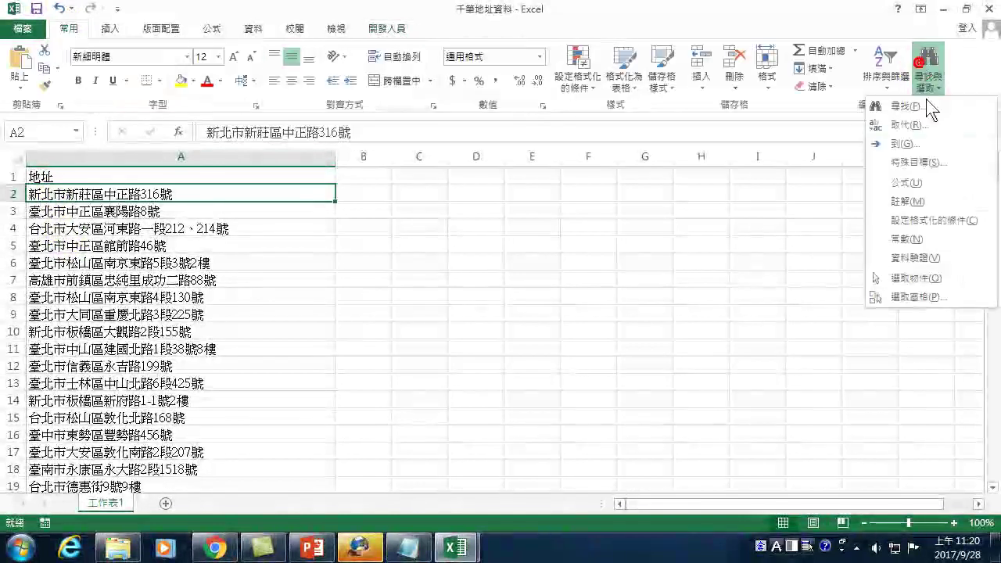
click(907, 126)
double_click(624, 327)
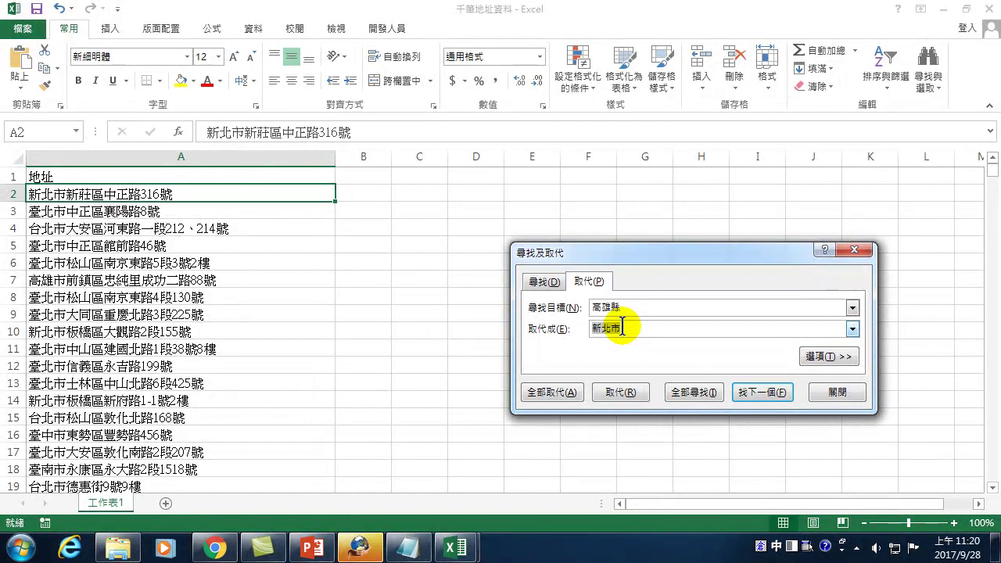
click(838, 392)
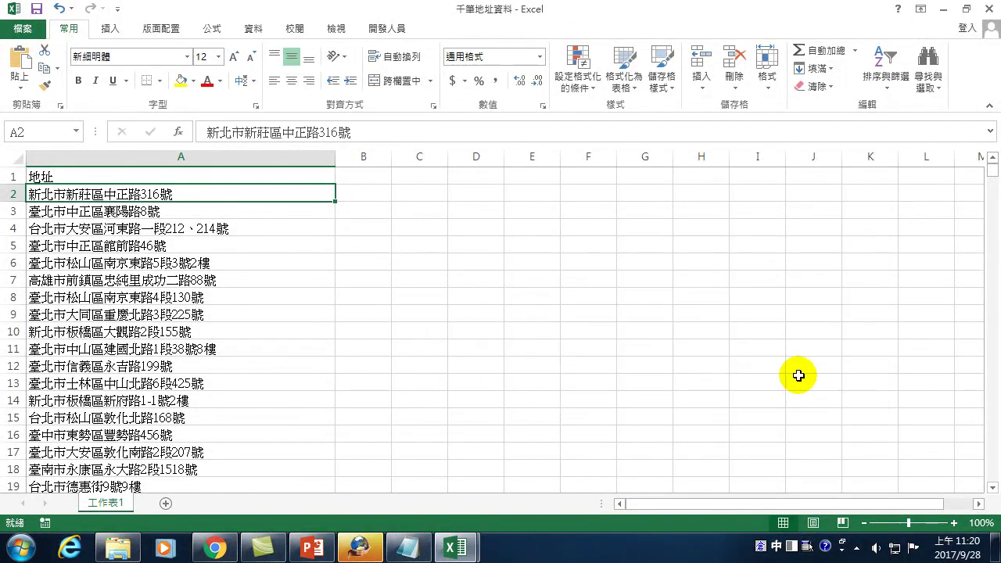